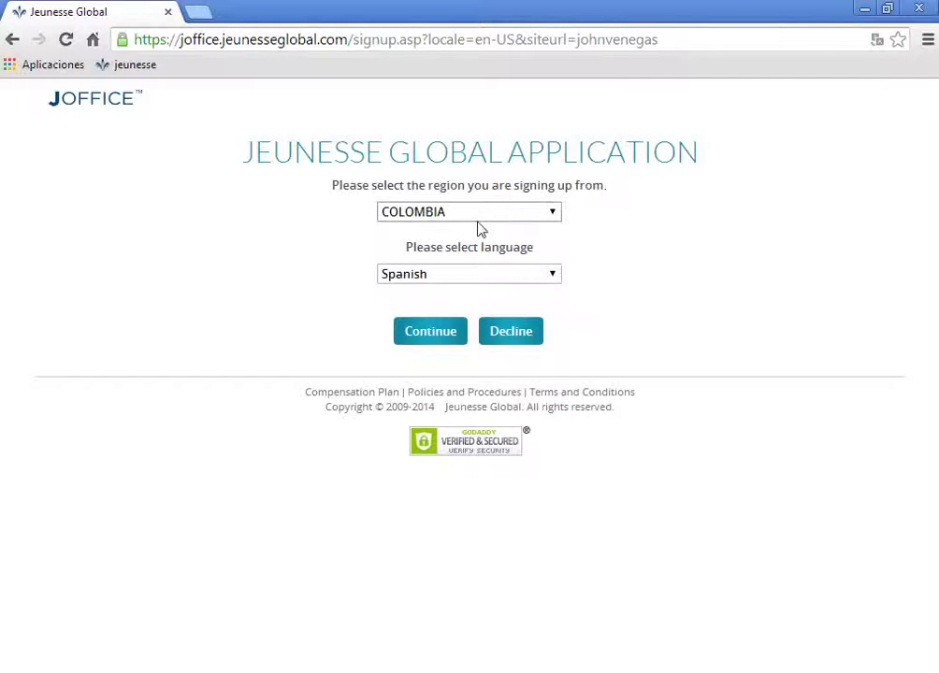
Proceed with Colombia and Spanish, then accept the agreement's electronic registration consent (Acepto)
{"action": "left_click", "coordinate": [431, 334]}
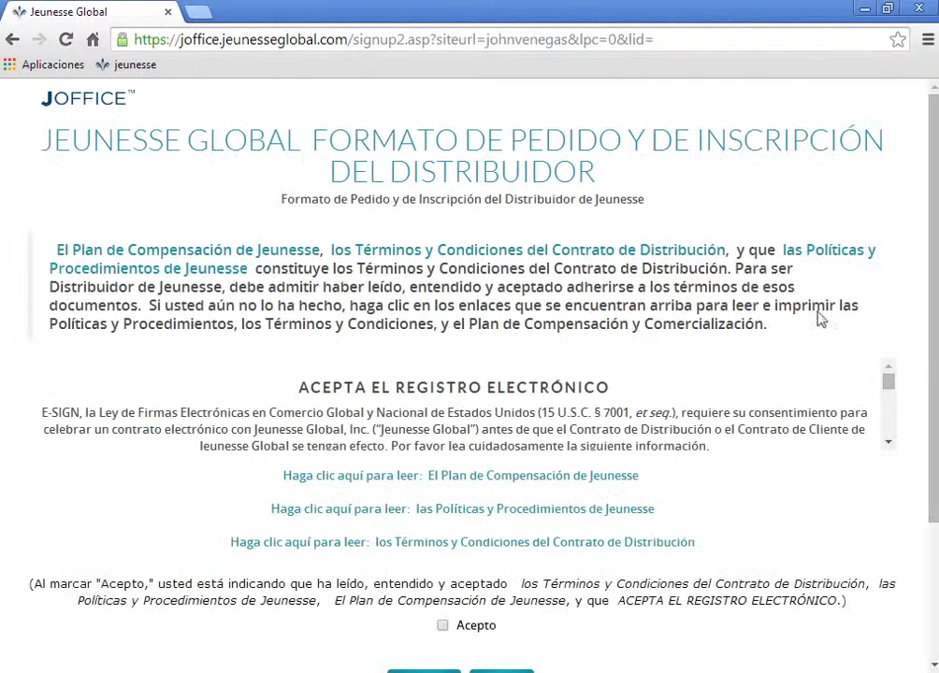
{"action": "scroll", "coordinate": [836, 466], "scroll_direction": "down", "scroll_amount": 1}
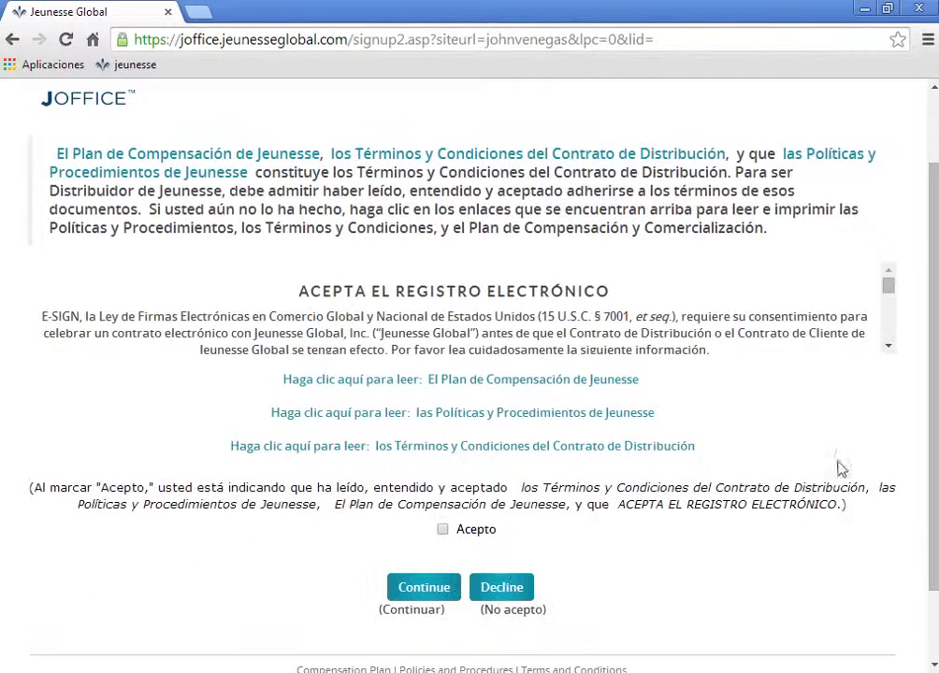
{"action": "left_click", "coordinate": [443, 529]}
Load the distributor signup form and review its web address, contact and postal sections
{"action": "left_click", "coordinate": [422, 588]}
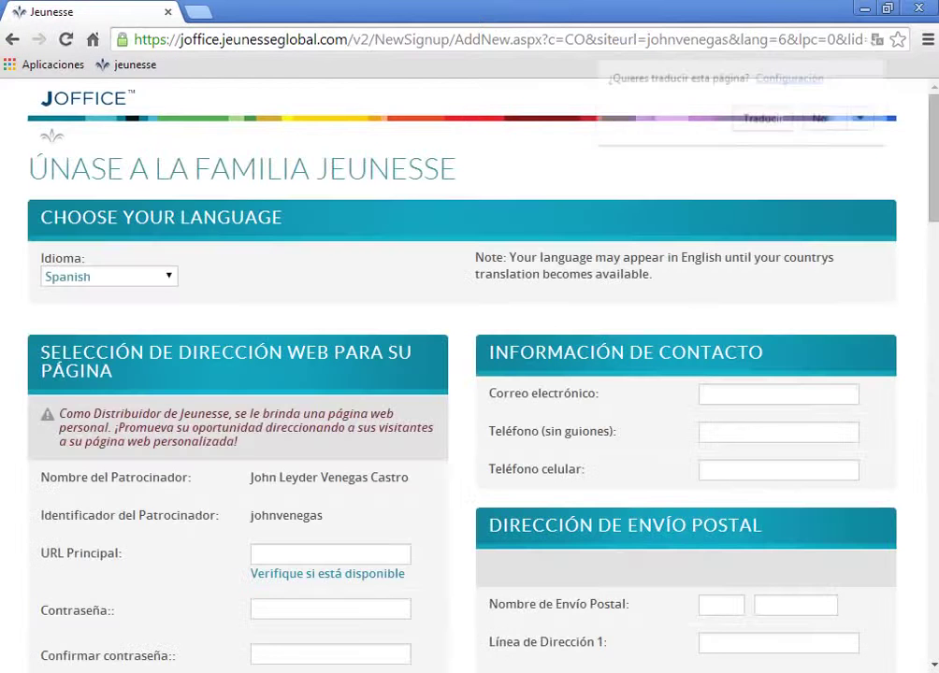
{"action": "left_click_drag", "start_coordinate": [934, 195], "coordinate": [934, 235]}
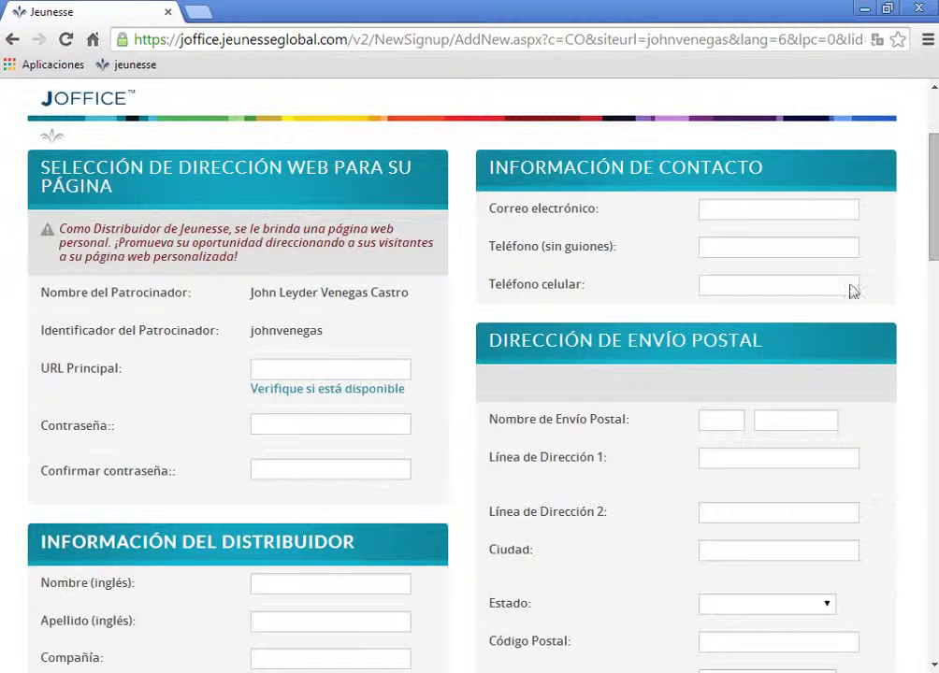
{"action": "left_click_drag", "start_coordinate": [934, 191], "coordinate": [934, 169]}
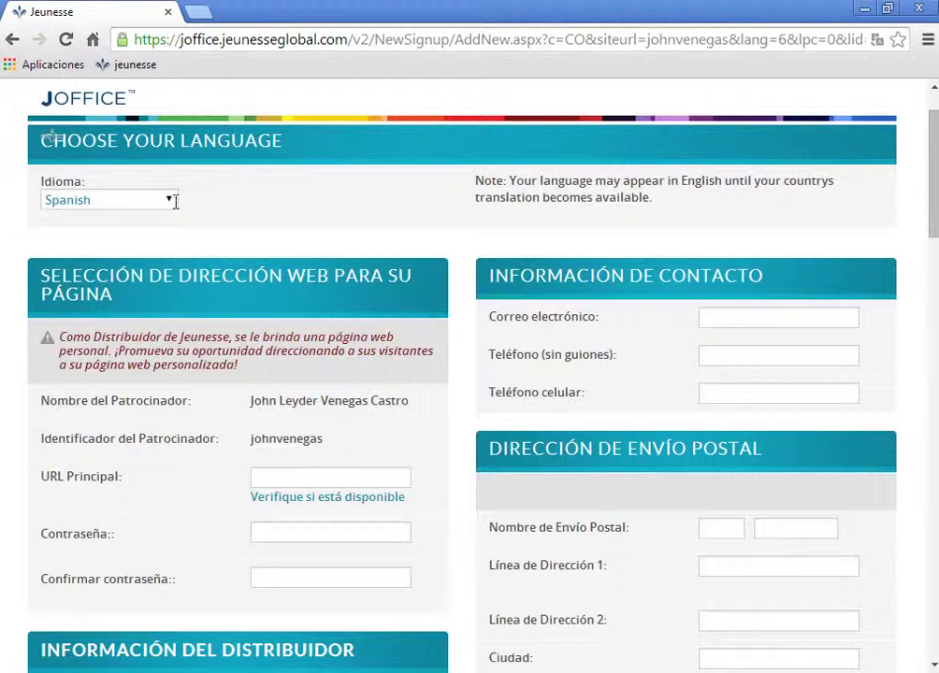
{"action": "scroll", "coordinate": [929, 204], "scroll_direction": "down", "scroll_amount": 1}
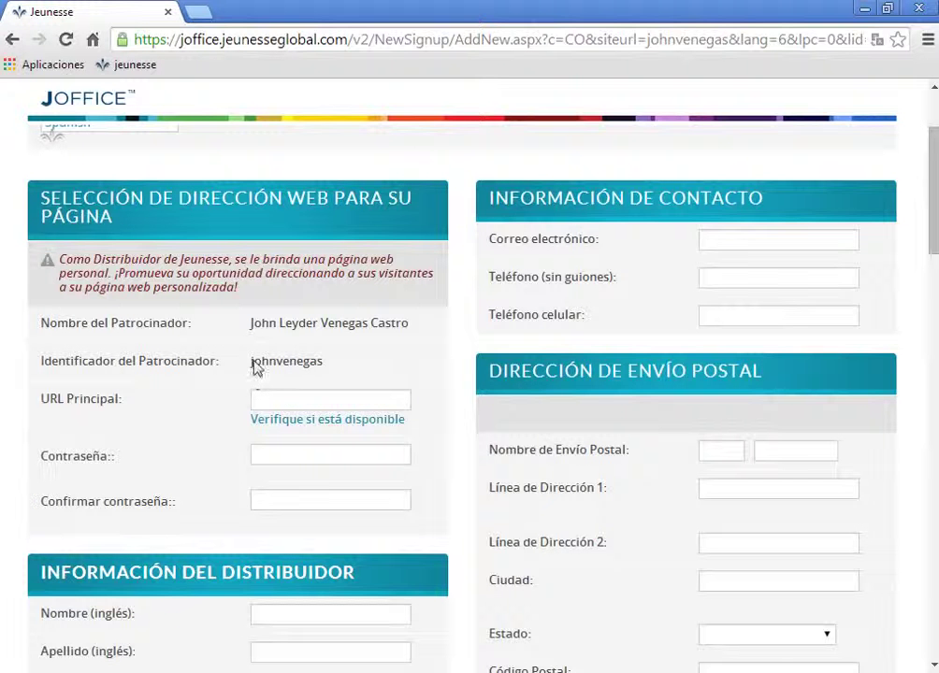
{"action": "left_click_drag", "start_coordinate": [935, 245], "coordinate": [934, 279]}
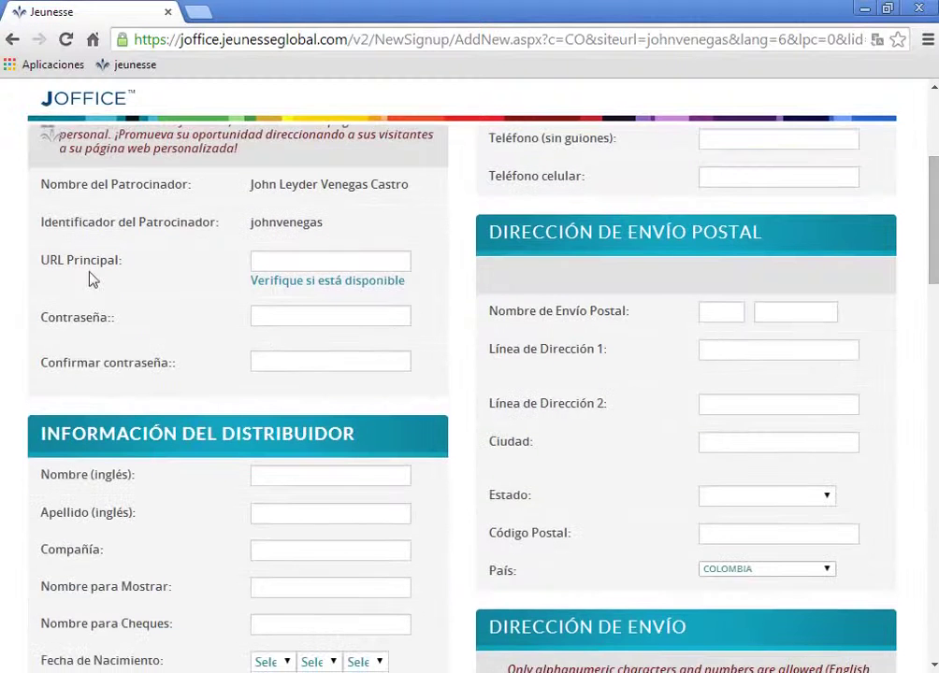
Enter a personal URL Principal web address, revising it until it is reported available
{"action": "left_click", "coordinate": [273, 260]}
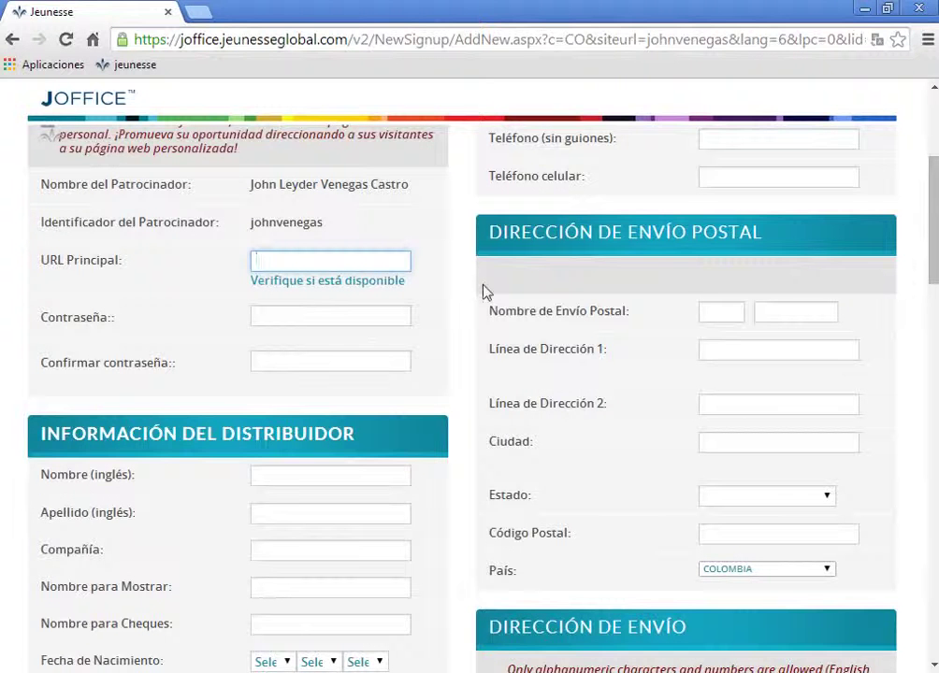
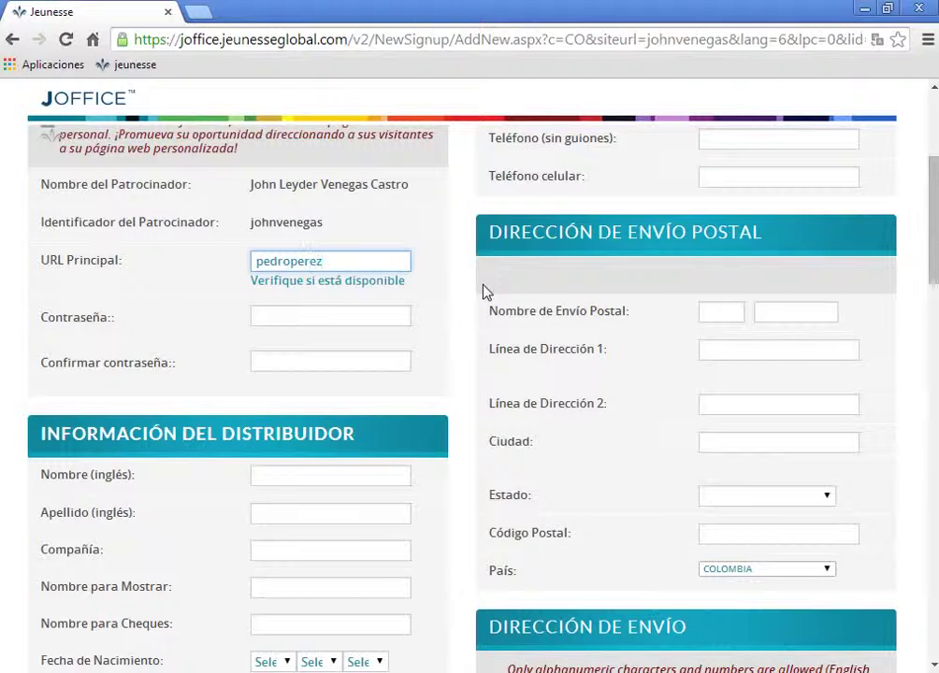
{"action": "left_click", "coordinate": [335, 280]}
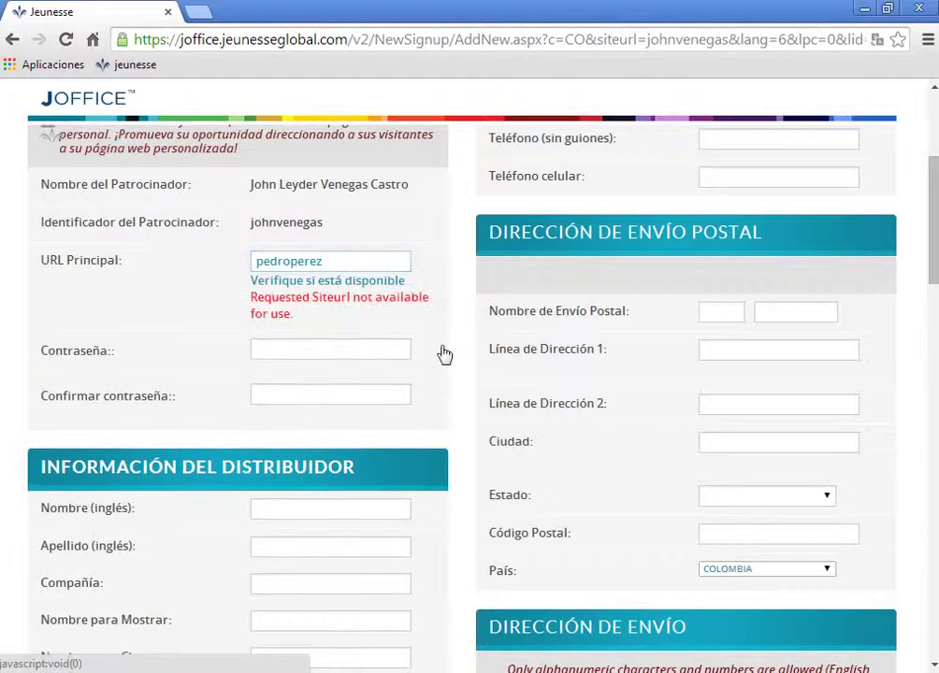
{"action": "left_click", "coordinate": [342, 261]}
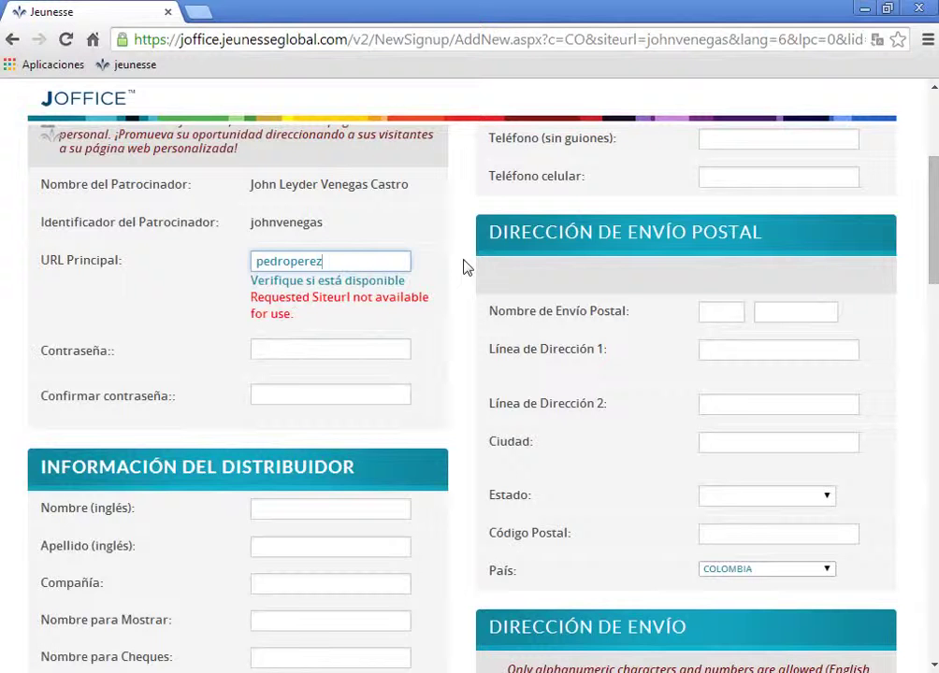
{"action": "type", "text": "g"}
{"action": "left_click", "coordinate": [358, 281]}
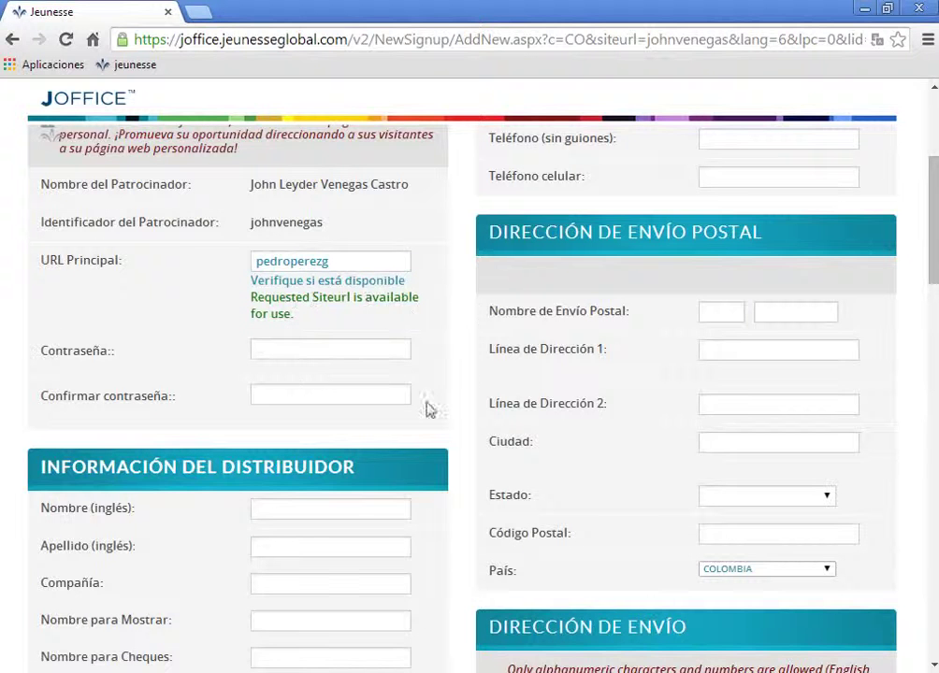
{"action": "left_click", "coordinate": [273, 352]}
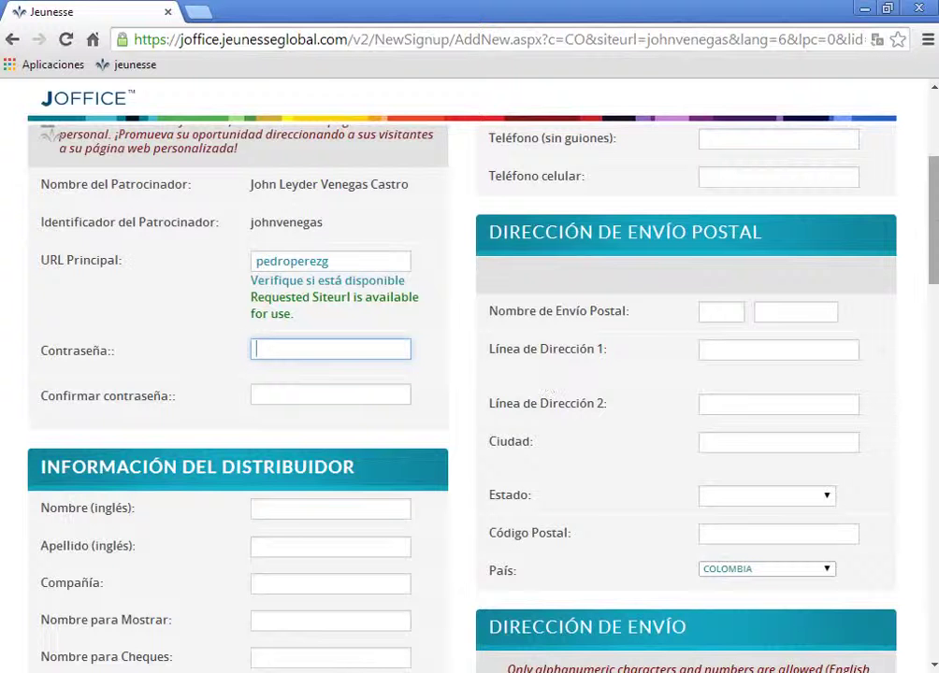
{"action": "scroll", "coordinate": [467, 374], "scroll_direction": "down", "scroll_amount": 3}
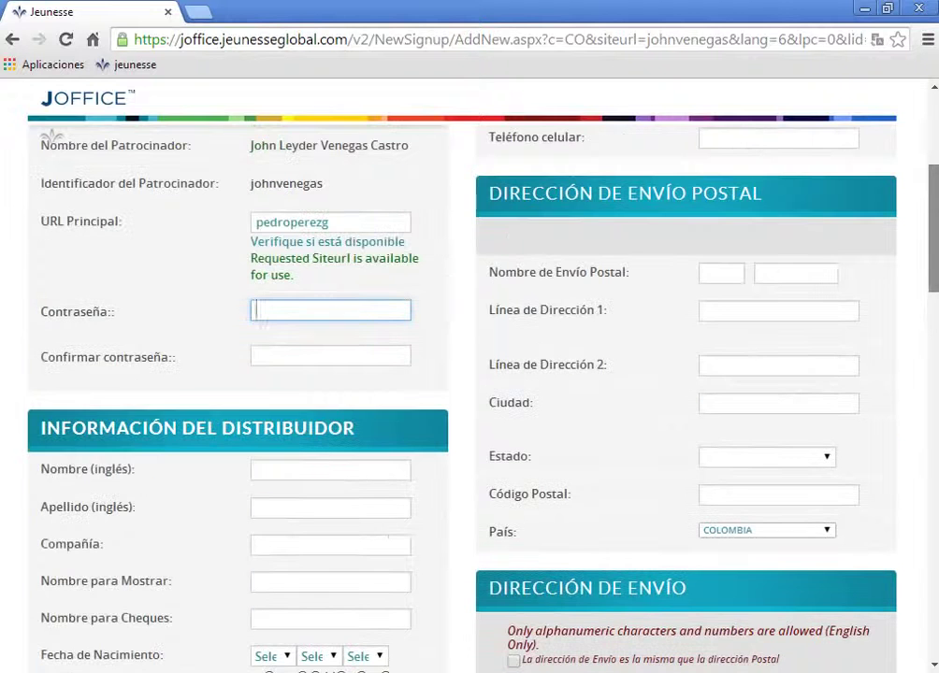
{"action": "scroll", "coordinate": [468, 374], "scroll_direction": "up", "scroll_amount": 2}
{"action": "left_click_drag", "start_coordinate": [933, 268], "coordinate": [932, 314]}
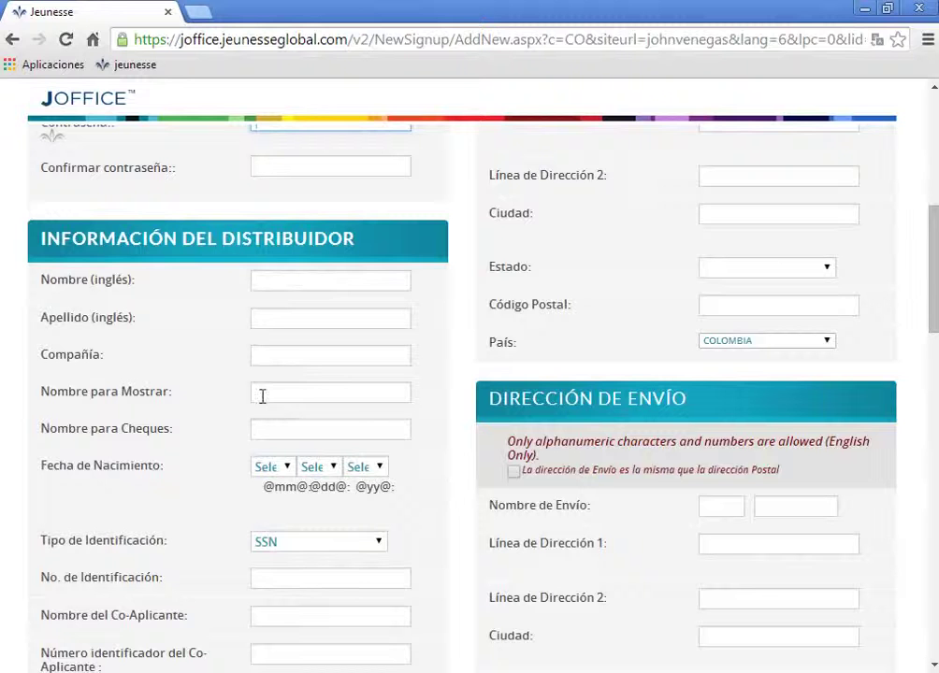
Enter the distributor's first name and surnames so display and cheque names auto-fill
{"action": "left_click", "coordinate": [276, 279]}
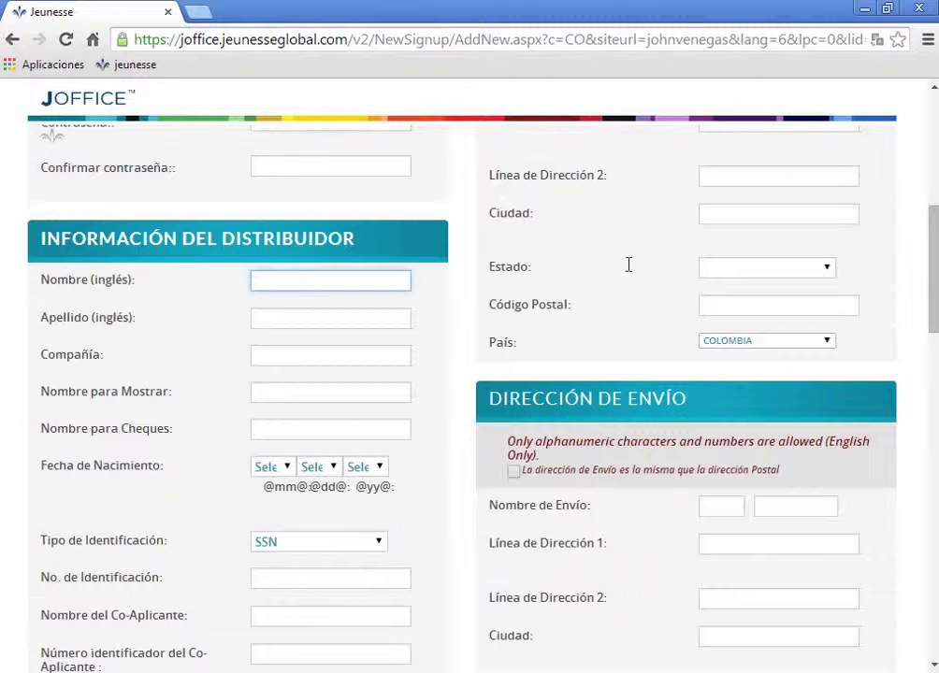
{"action": "key", "text": "Tab"}
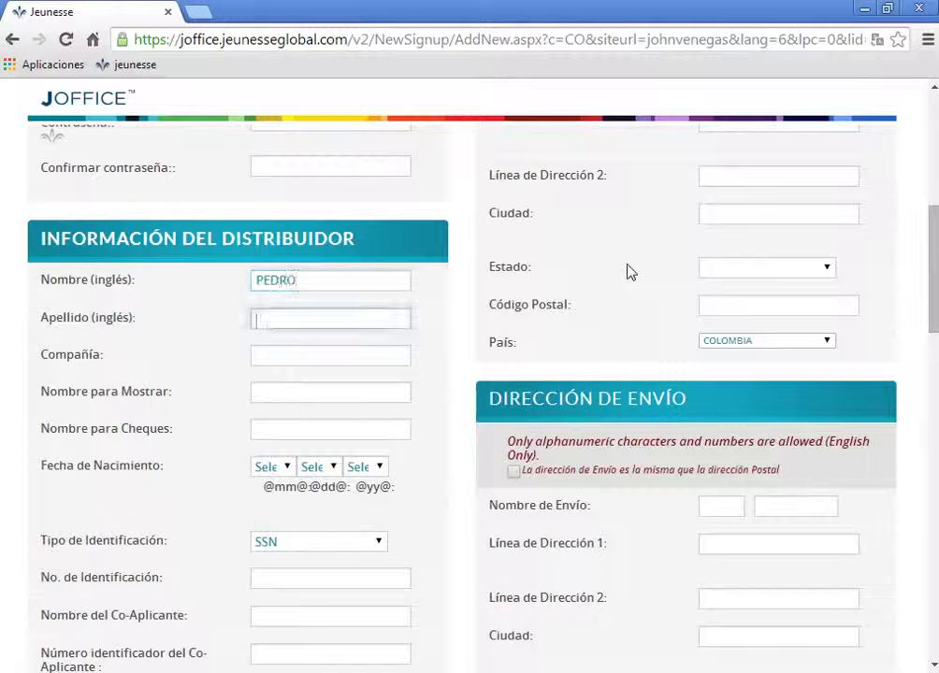
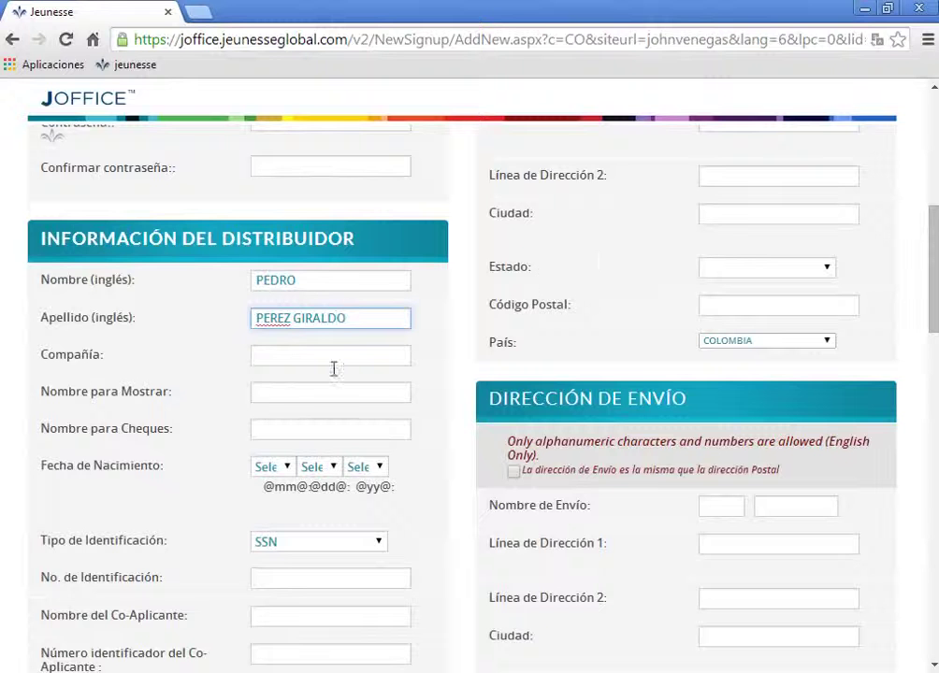
{"action": "left_click", "coordinate": [283, 395]}
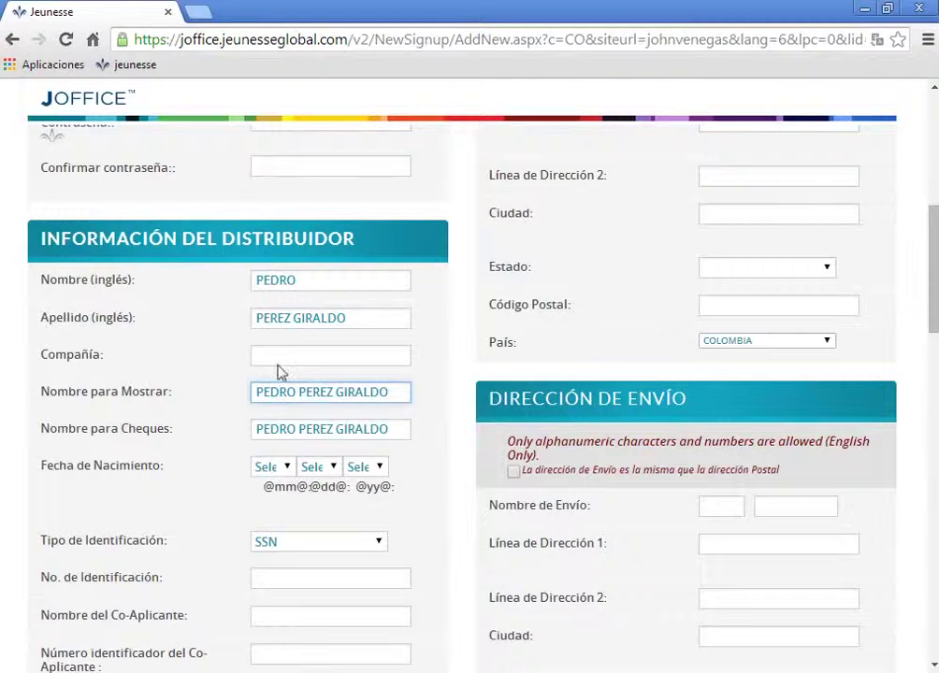
{"action": "left_click", "coordinate": [287, 469]}
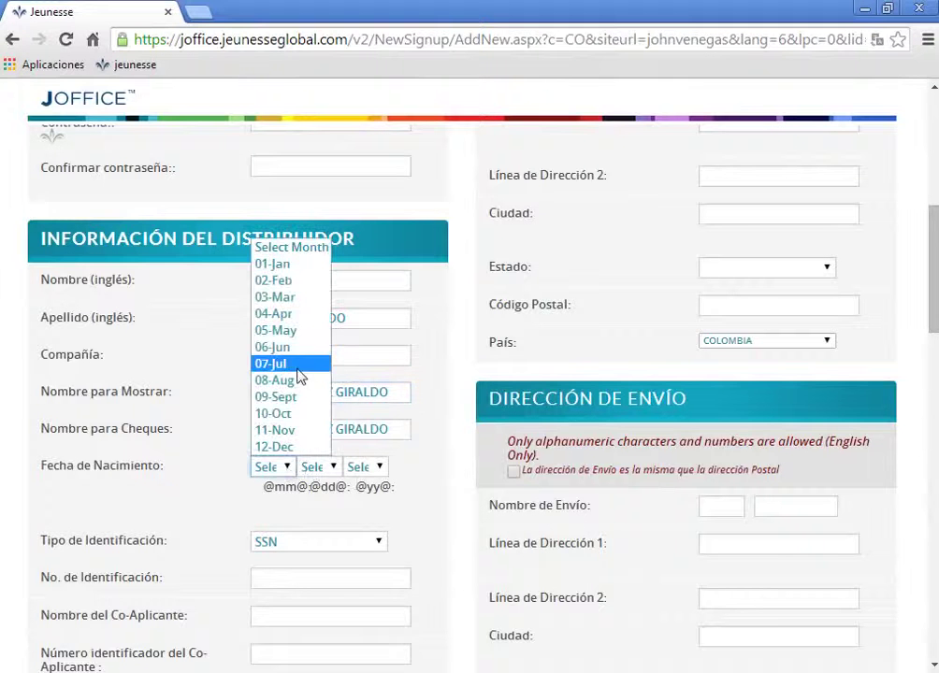
{"action": "left_click", "coordinate": [304, 331]}
{"action": "left_click", "coordinate": [322, 467]}
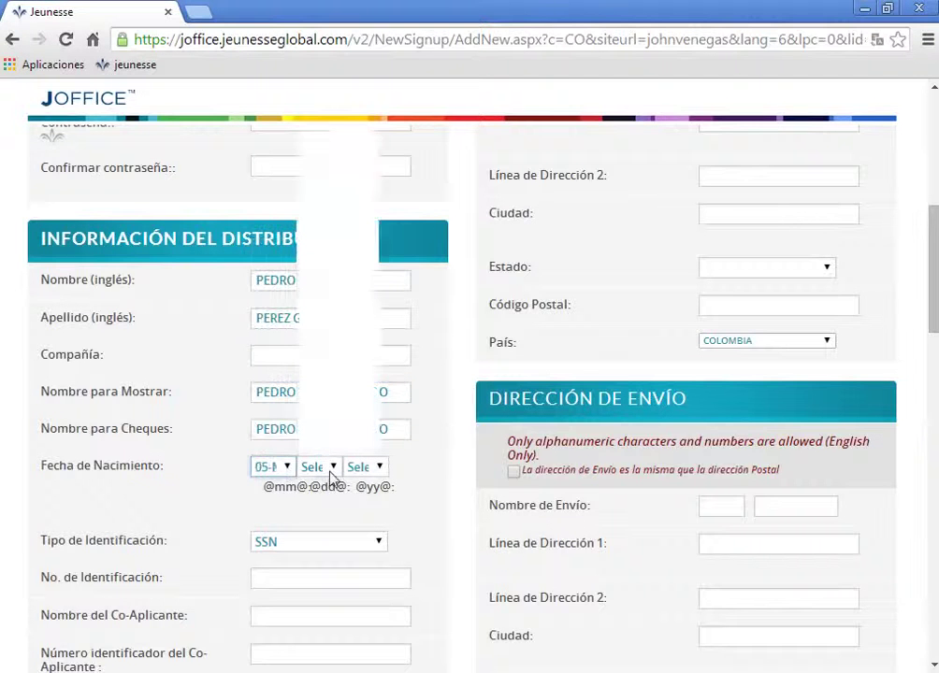
{"action": "left_click", "coordinate": [334, 348]}
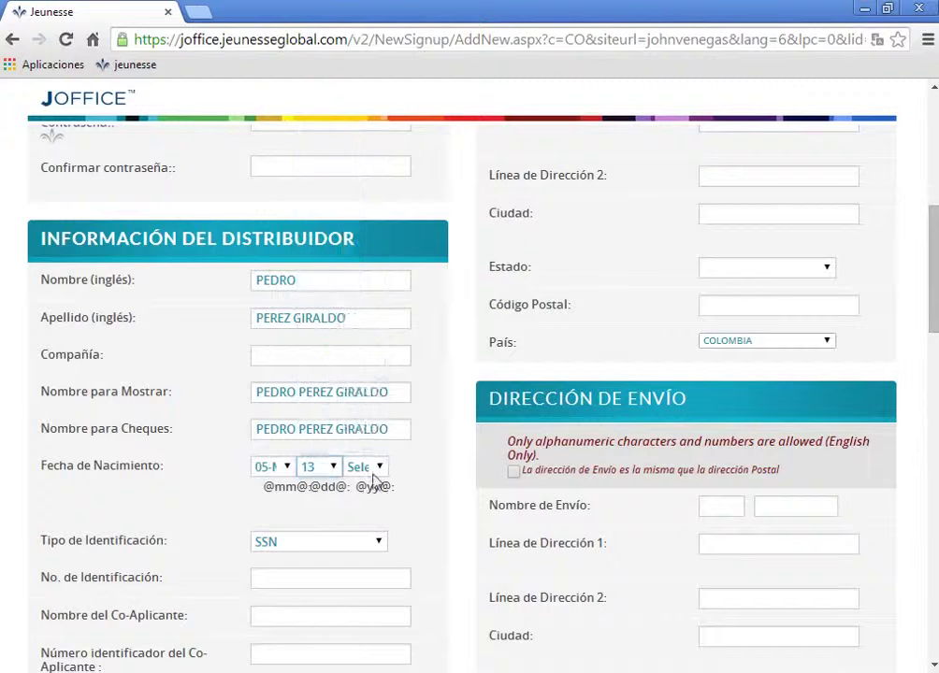
{"action": "left_click", "coordinate": [382, 468]}
{"action": "left_click", "coordinate": [419, 449]}
{"action": "scroll", "coordinate": [419, 453], "scroll_direction": "down", "scroll_amount": 10}
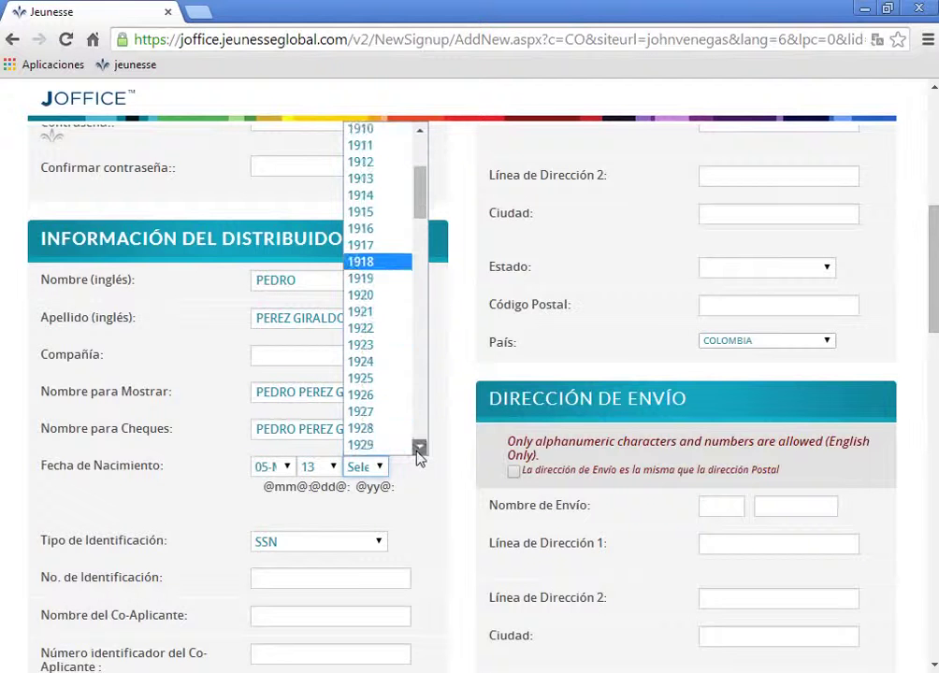
{"action": "scroll", "coordinate": [419, 452], "scroll_direction": "down", "scroll_amount": 7}
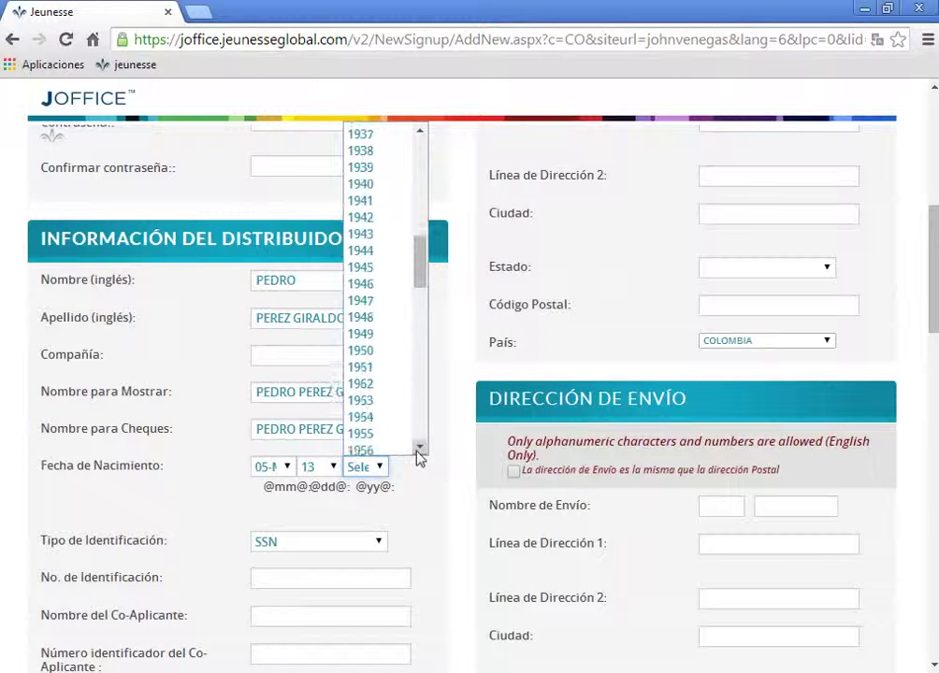
{"action": "scroll", "coordinate": [419, 452], "scroll_direction": "down", "scroll_amount": 2}
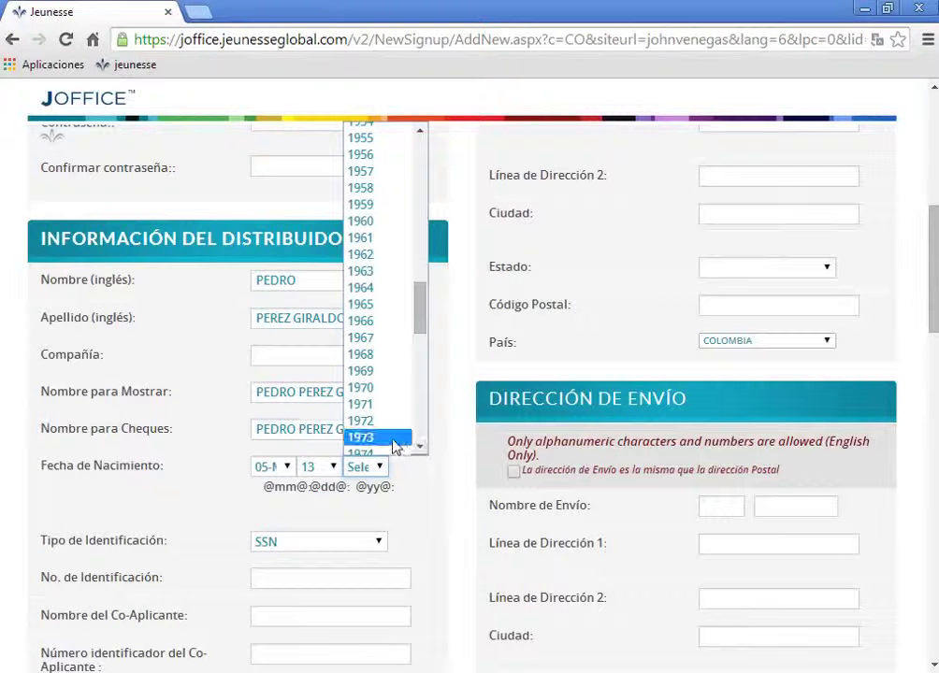
{"action": "left_click", "coordinate": [393, 440]}
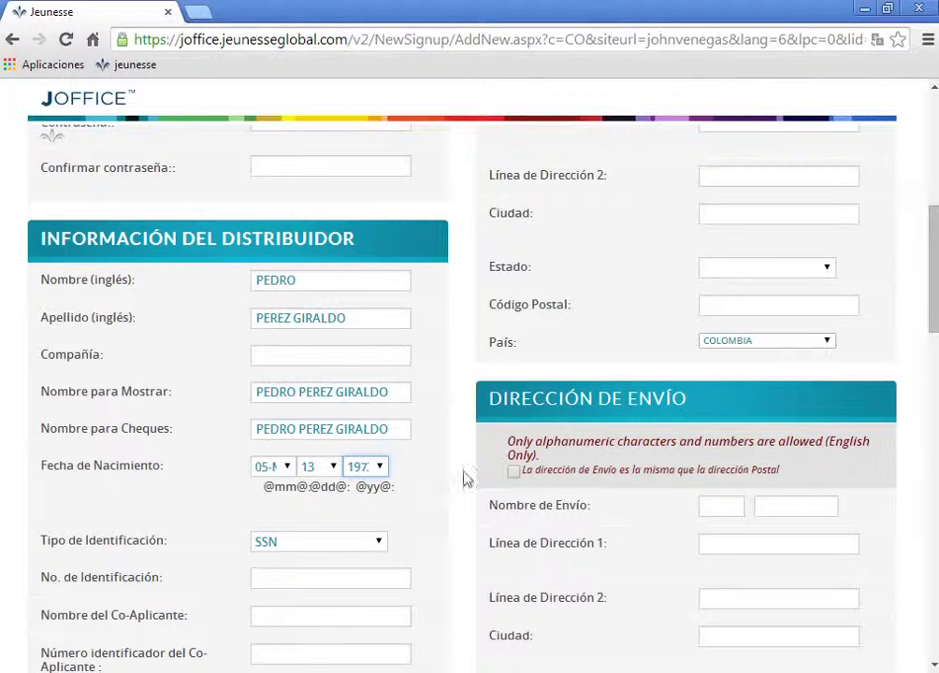
{"action": "scroll", "coordinate": [415, 469], "scroll_direction": "down", "scroll_amount": 1}
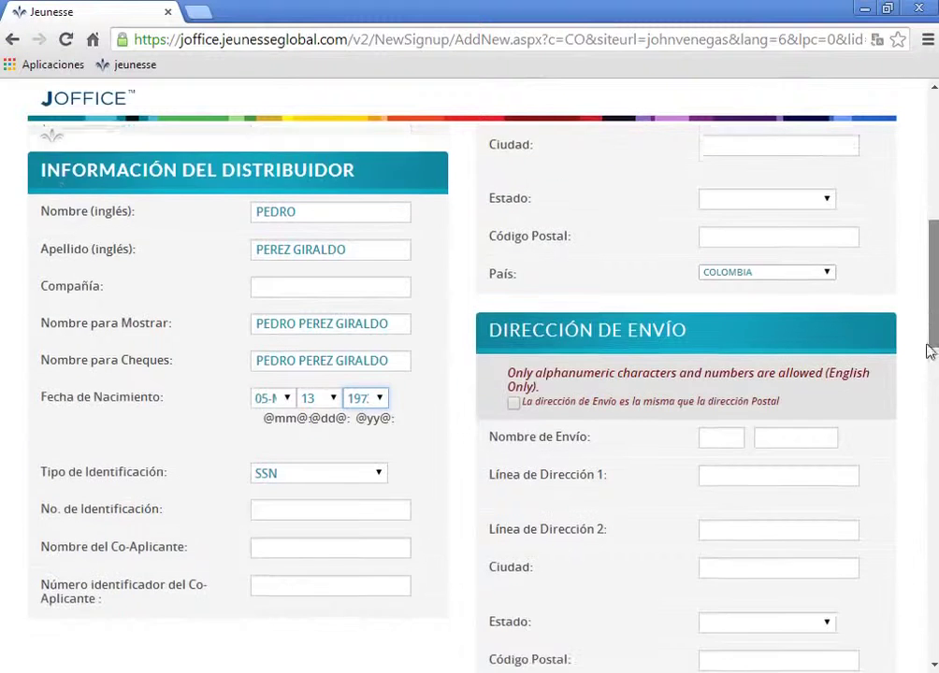
Type the distributor's identification number into No. de Identificación under the SSN type
{"action": "left_click", "coordinate": [298, 462]}
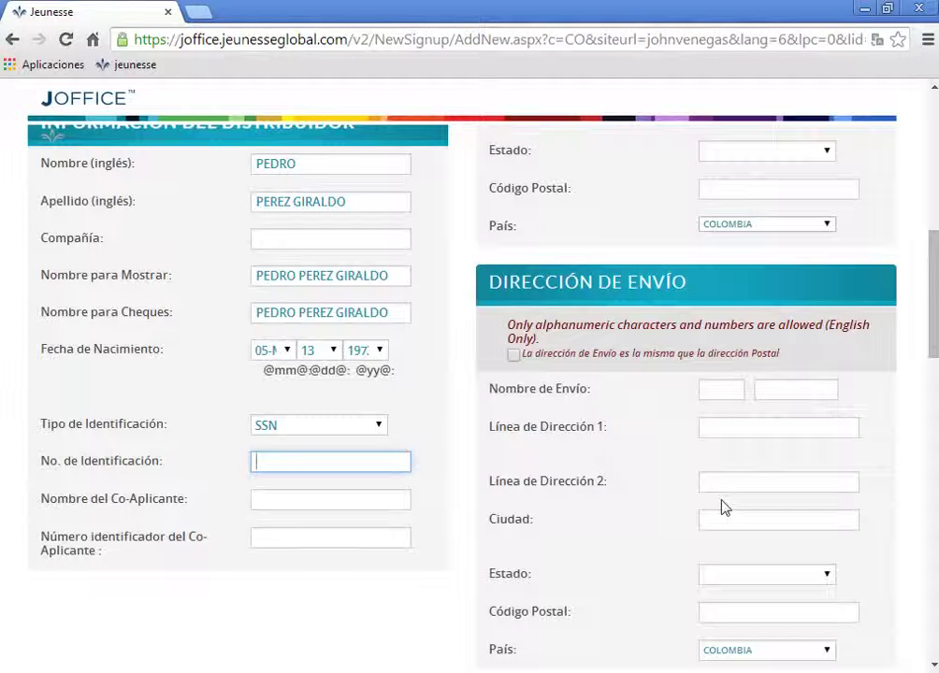
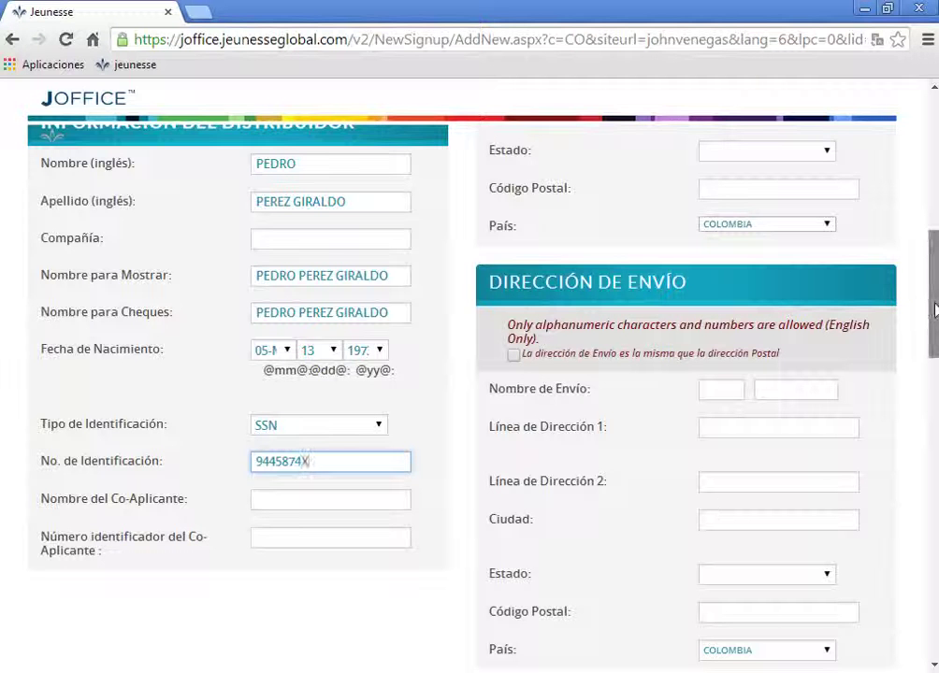
{"action": "scroll", "coordinate": [306, 462], "scroll_direction": "up", "scroll_amount": 1}
{"action": "scroll", "coordinate": [394, 405], "scroll_direction": "up", "scroll_amount": 2}
{"action": "scroll", "coordinate": [394, 404], "scroll_direction": "down", "scroll_amount": 4}
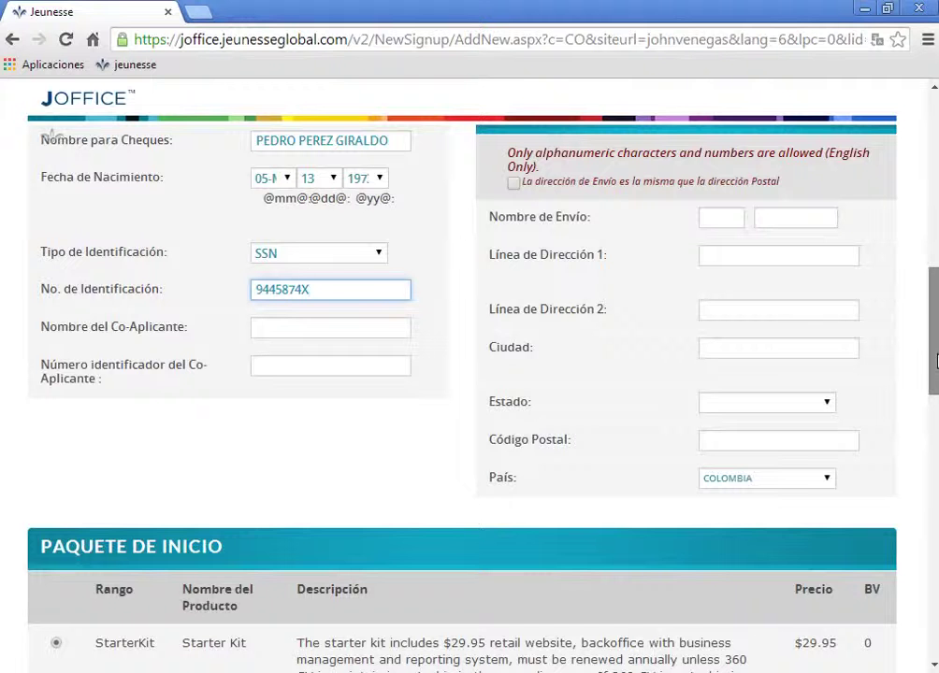
{"action": "left_click_drag", "start_coordinate": [935, 362], "coordinate": [936, 339]}
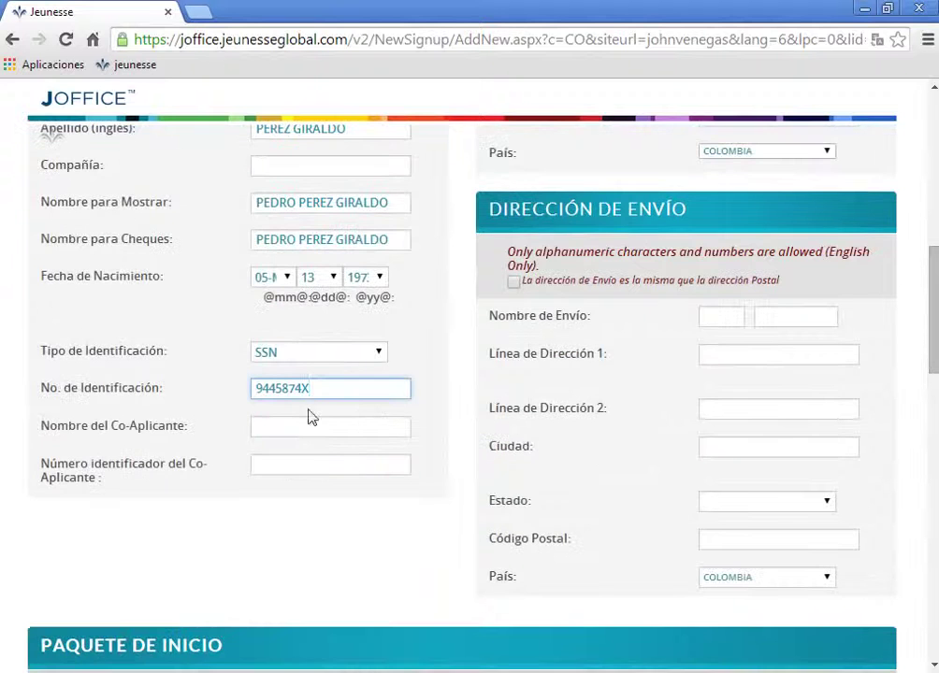
Enter the distributor's landline and mobile phone numbers in Información de Contacto
{"action": "scroll", "coordinate": [931, 259], "scroll_direction": "up", "scroll_amount": 6}
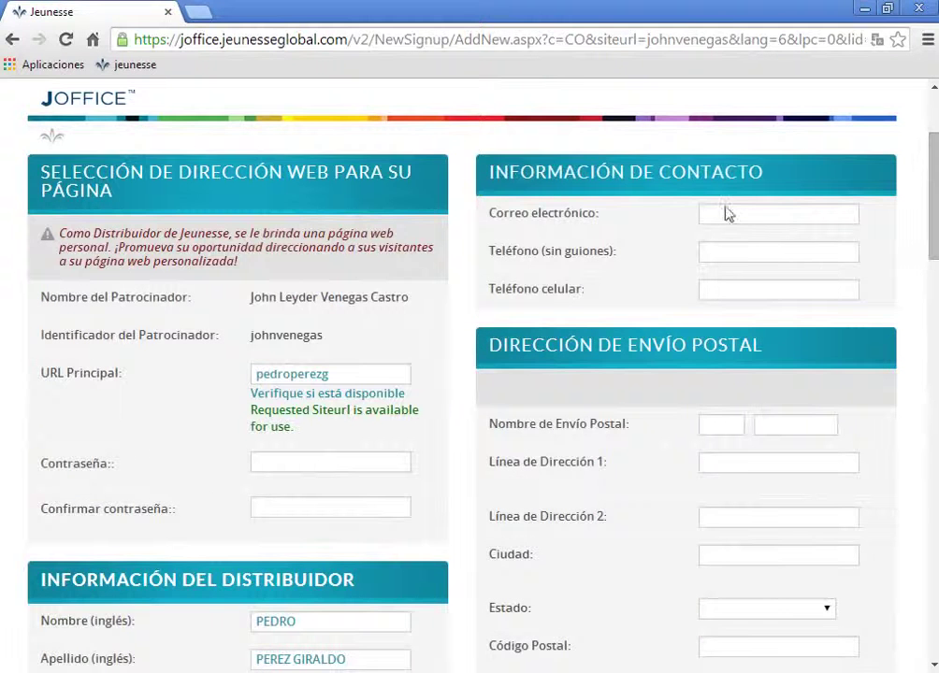
{"action": "left_click", "coordinate": [716, 252]}
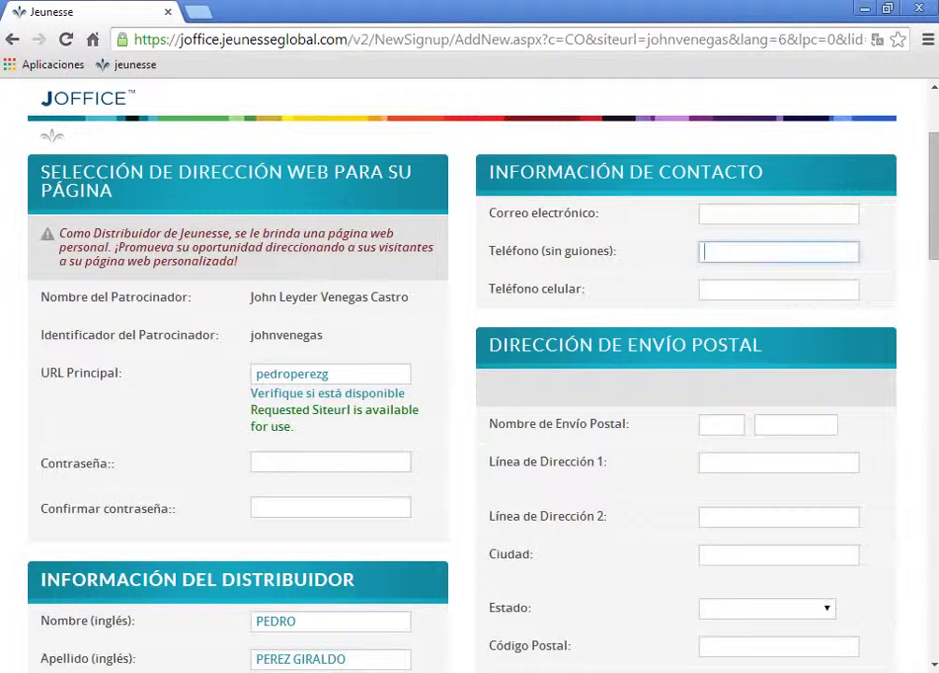
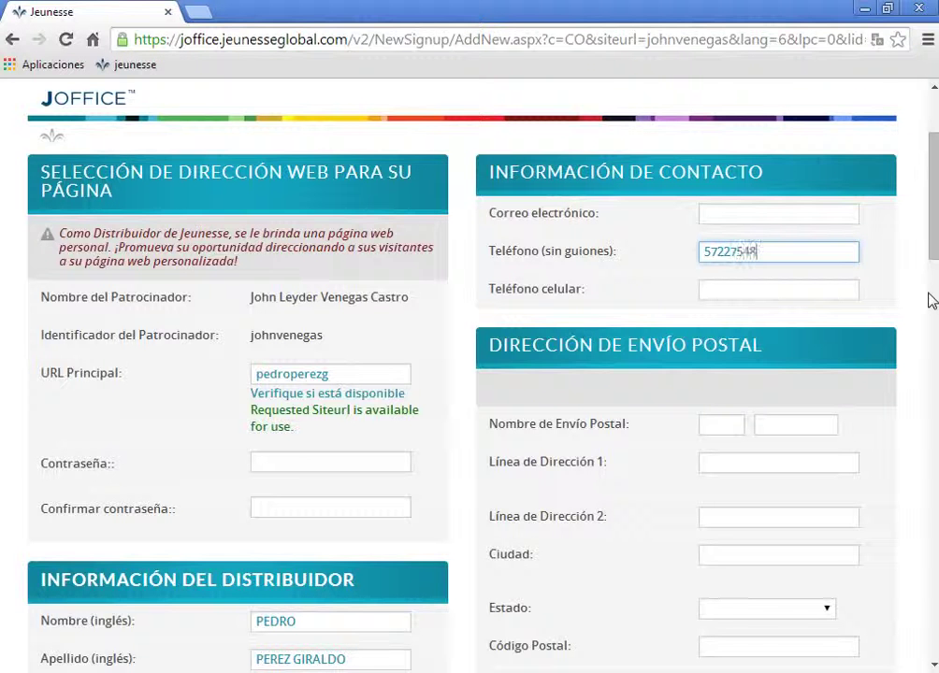
{"action": "left_click", "coordinate": [720, 293]}
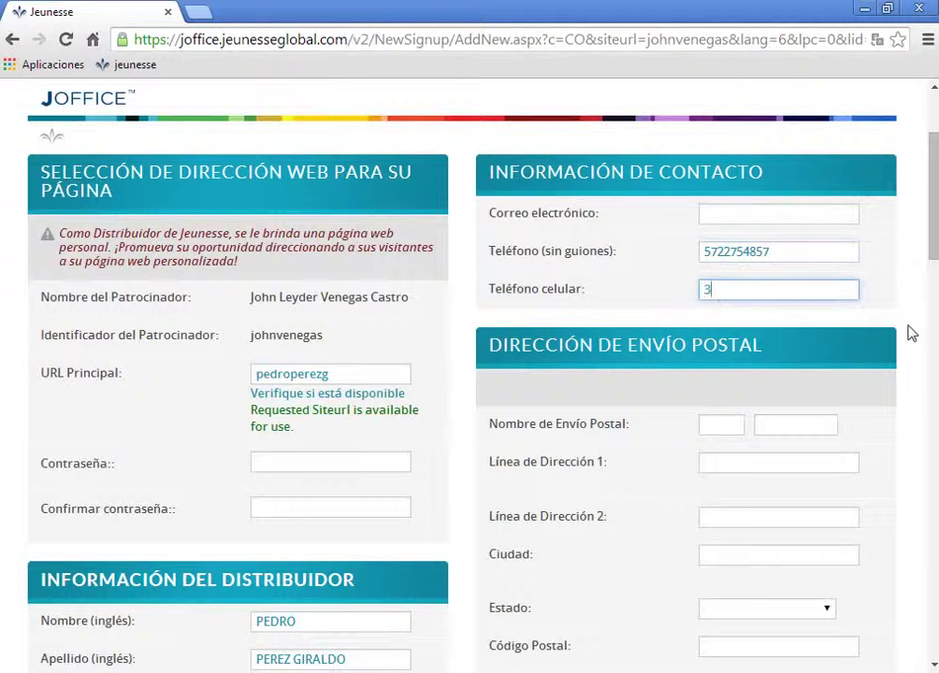
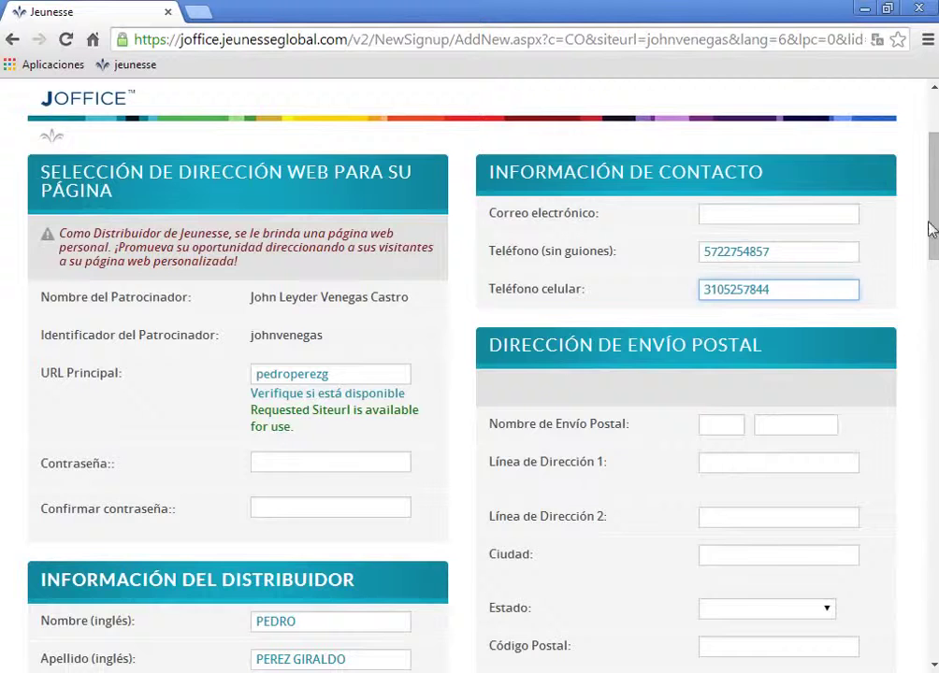
Fill the Nombre de Envío Postal boxes with the distributor's first name and surnames
{"action": "scroll", "coordinate": [935, 224], "scroll_direction": "down", "scroll_amount": 2}
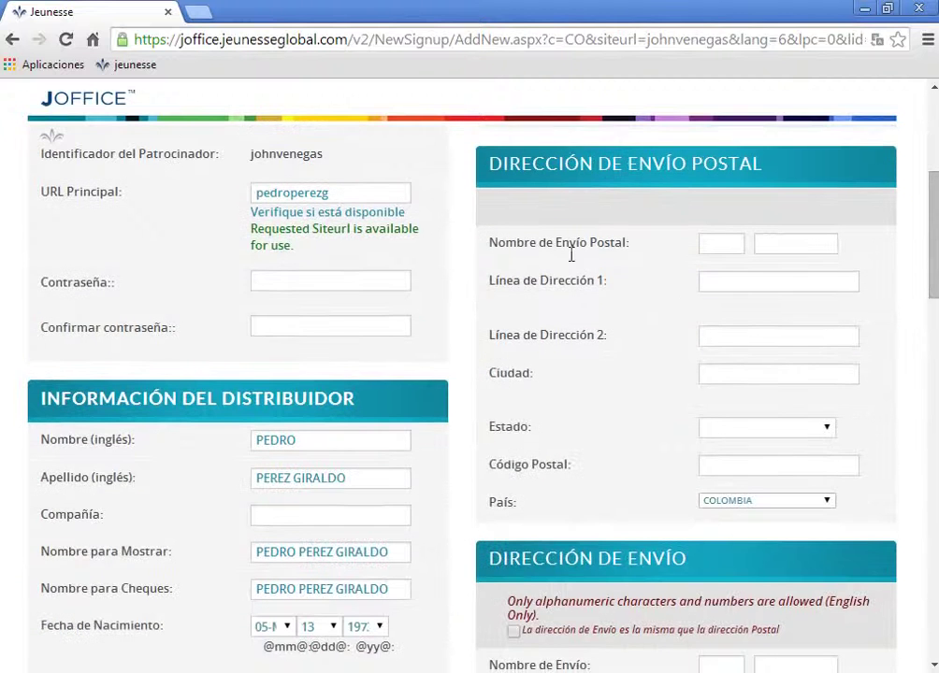
{"action": "left_click", "coordinate": [714, 245]}
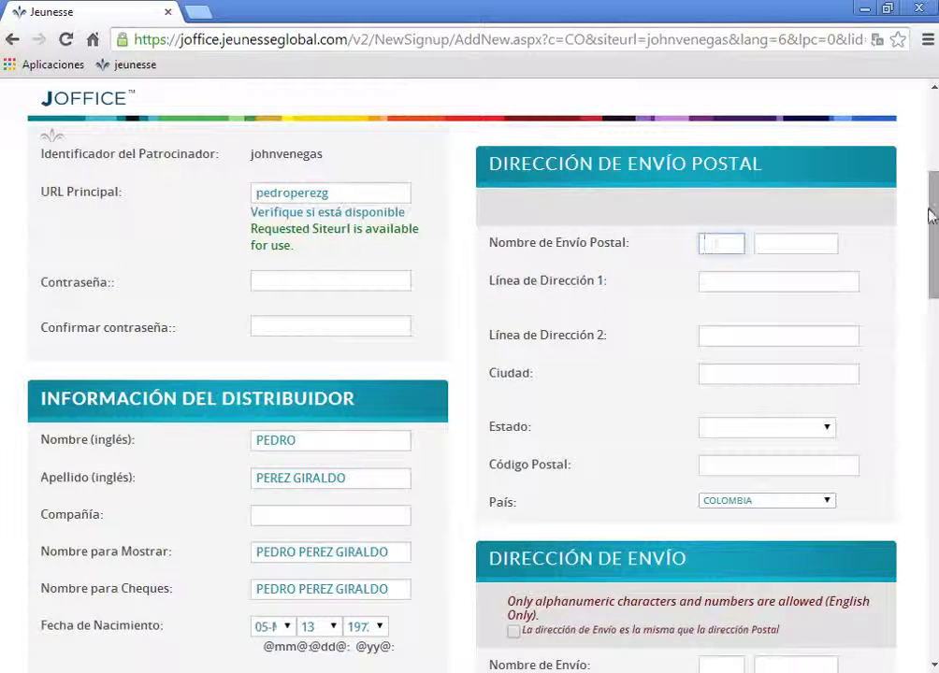
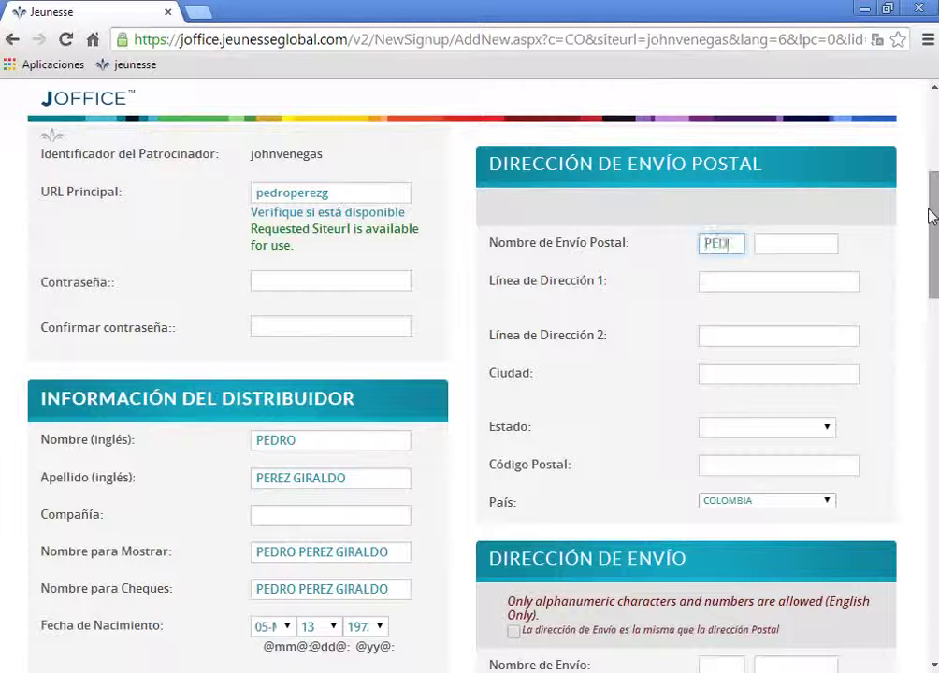
{"action": "key", "text": "Tab"}
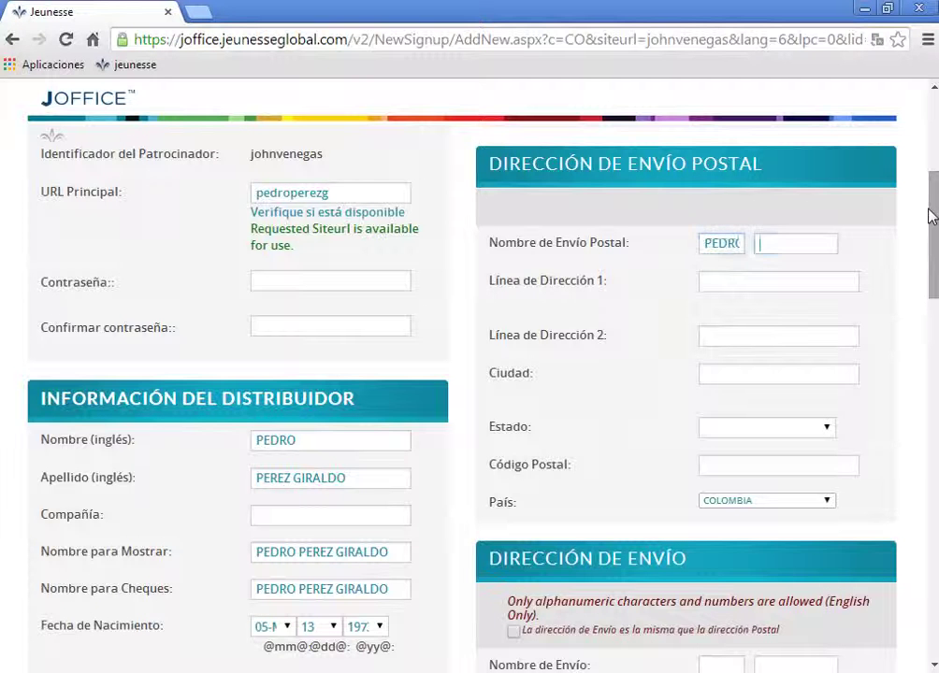
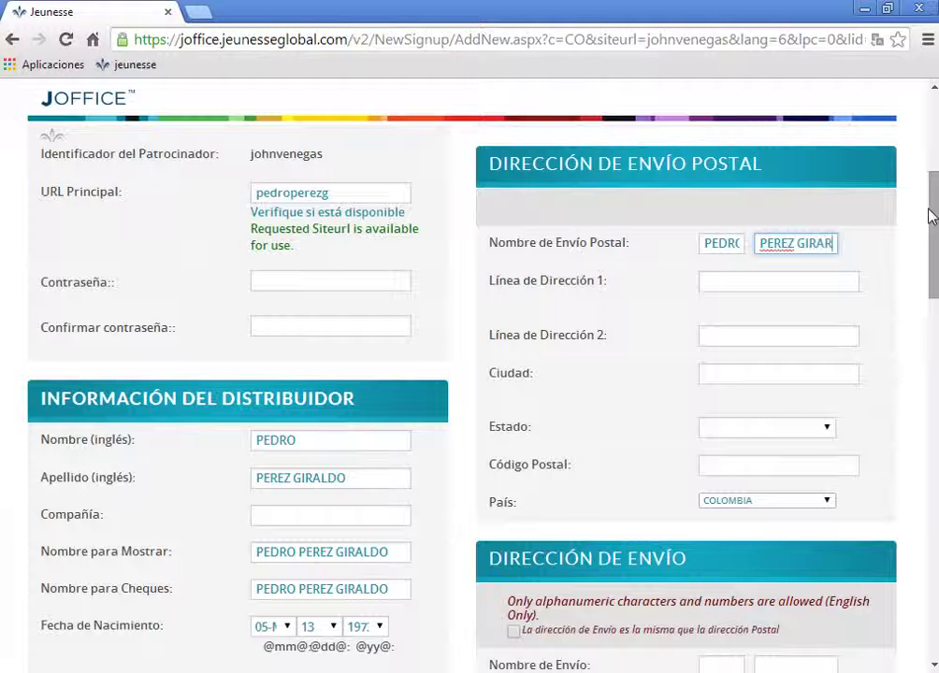
{"action": "left_click", "coordinate": [719, 280]}
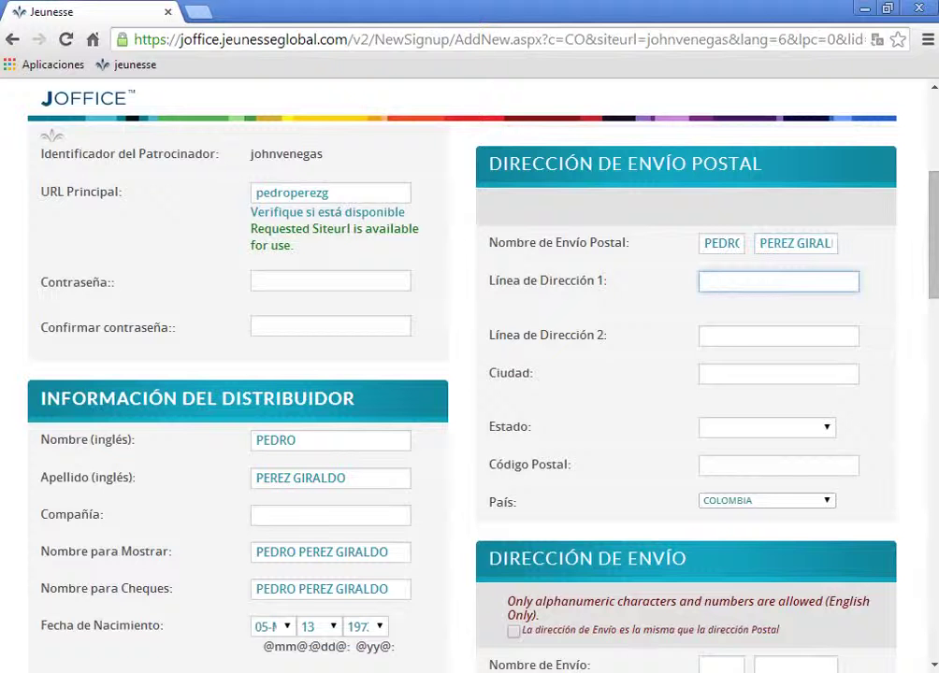
{"action": "left_click_drag", "start_coordinate": [935, 267], "coordinate": [935, 289]}
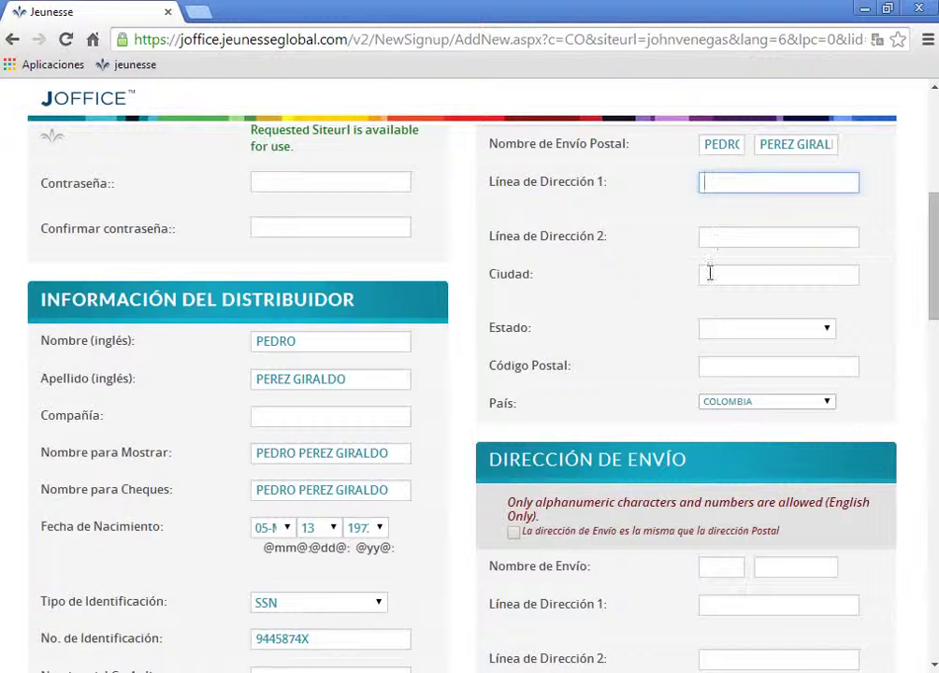
Set the postal address department to Valle del Cauca and the postal code to 00000
{"action": "left_click", "coordinate": [827, 330]}
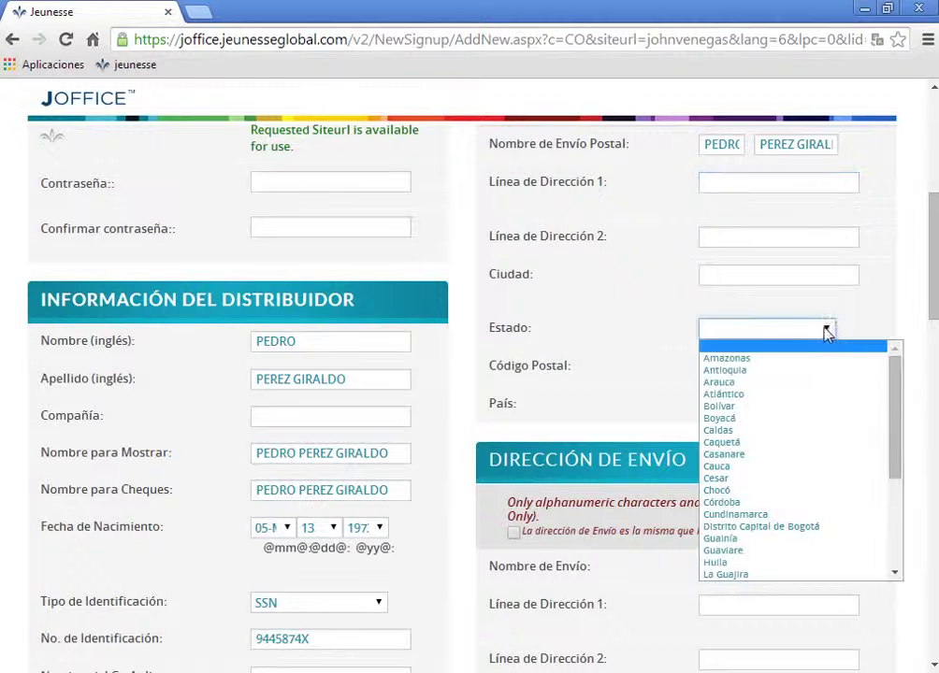
{"action": "key", "text": "v"}
{"action": "key", "text": "Return"}
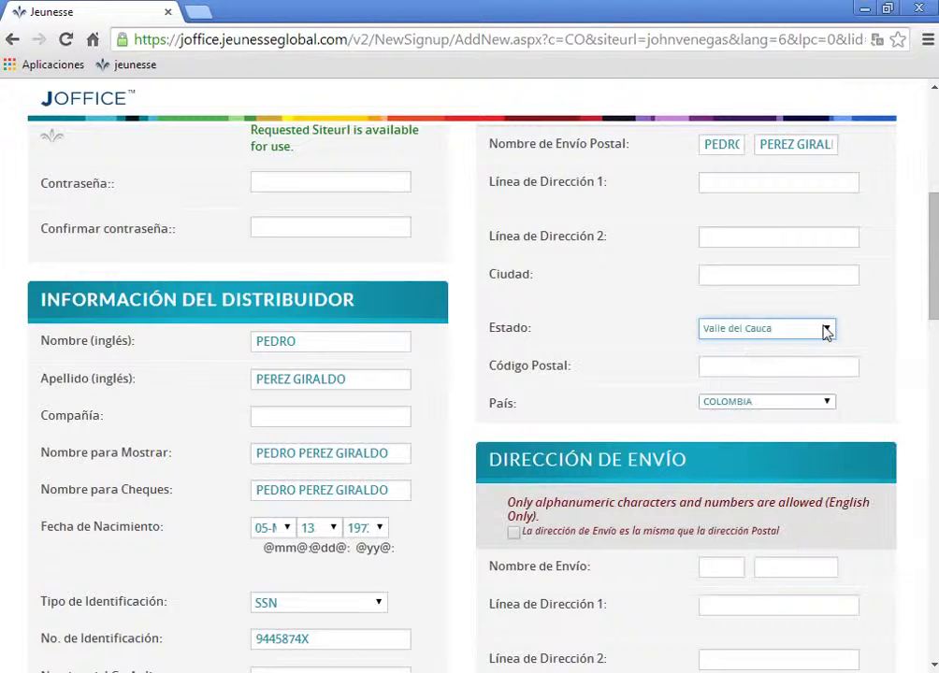
{"action": "left_click", "coordinate": [738, 365]}
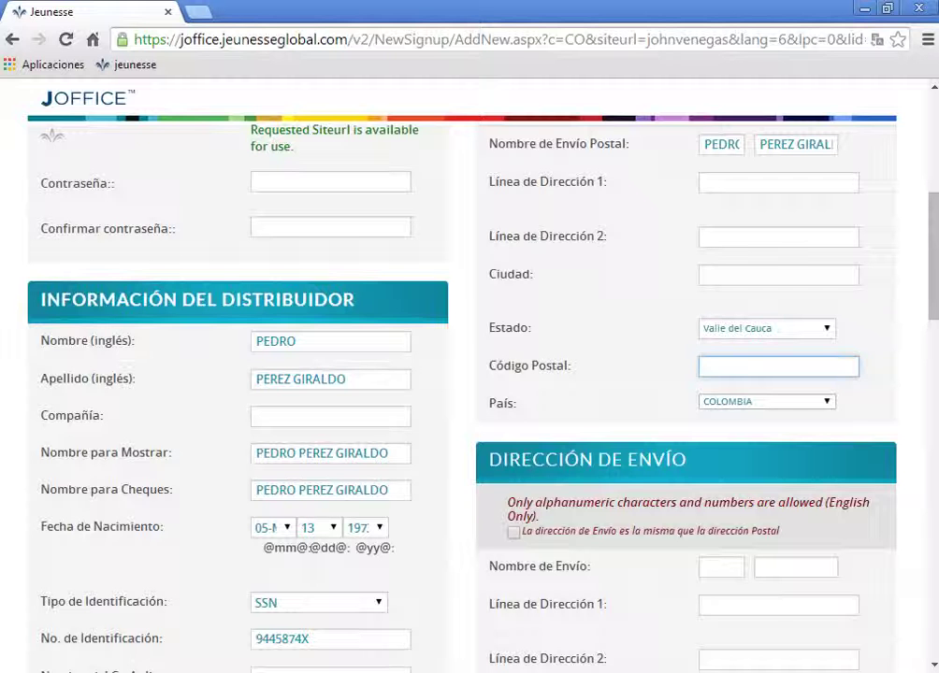
{"action": "type", "text": "00000"}
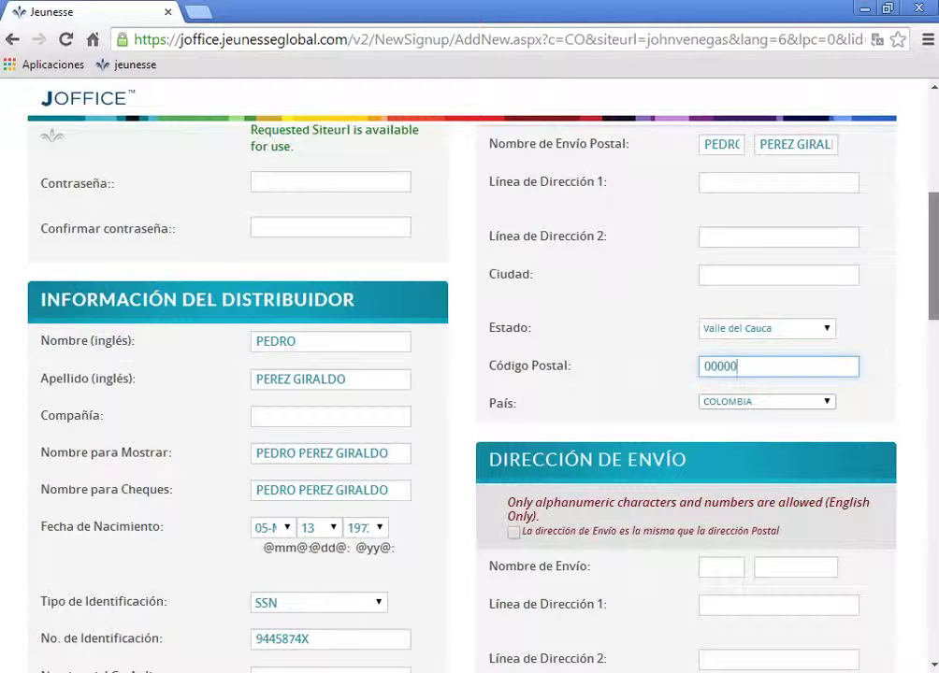
{"action": "scroll", "coordinate": [935, 374], "scroll_direction": "down", "scroll_amount": 3}
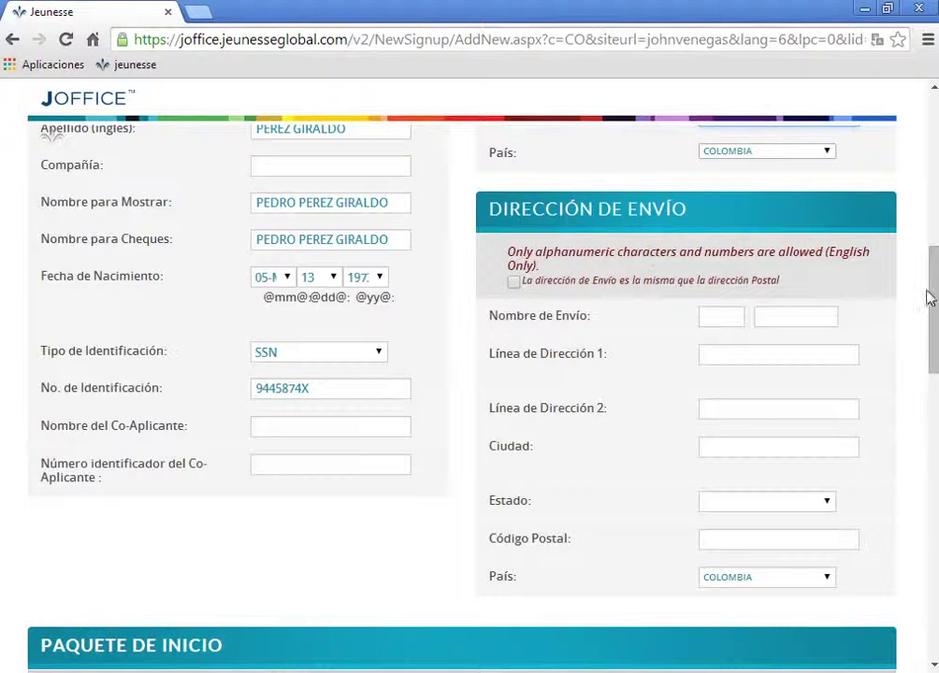
Make the shipping address copy the postal address via the same-address checkbox
{"action": "left_click_drag", "start_coordinate": [935, 299], "coordinate": [936, 150]}
{"action": "scroll", "coordinate": [51, 135], "scroll_direction": "down", "scroll_amount": 8}
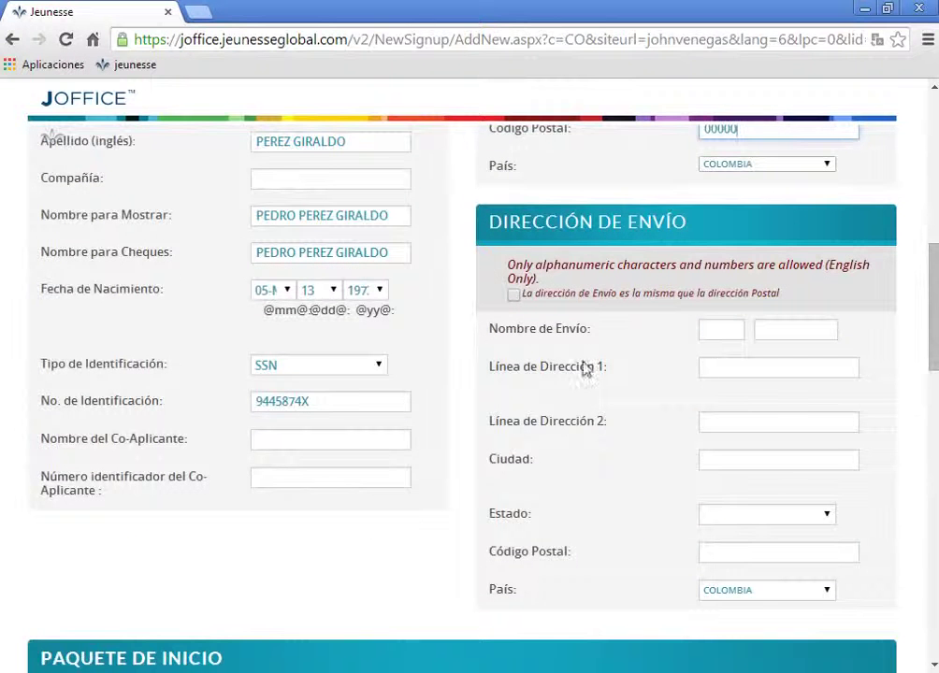
{"action": "left_click", "coordinate": [514, 295]}
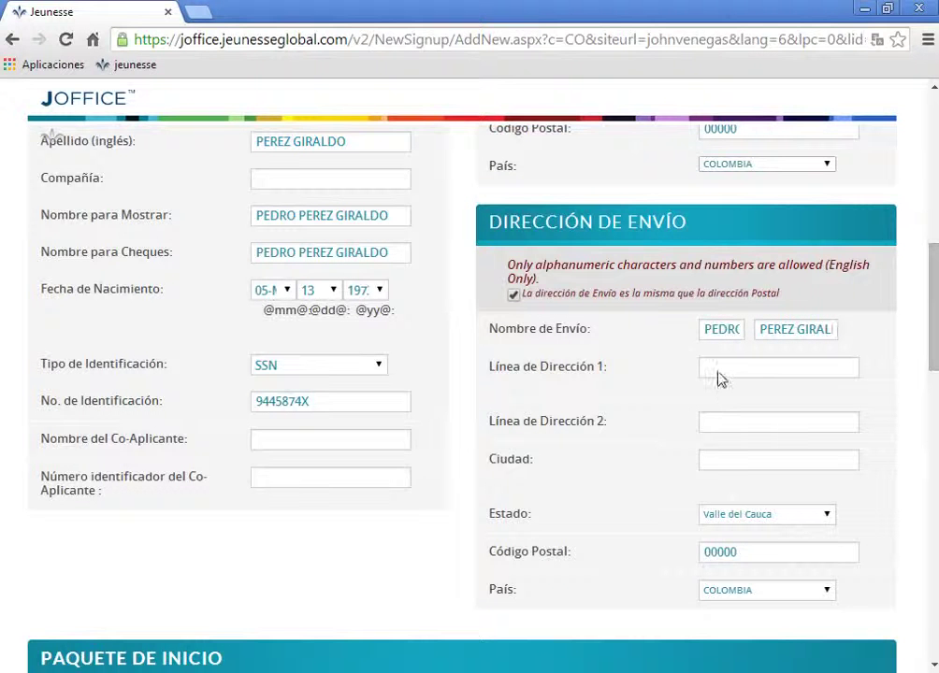
{"action": "scroll", "coordinate": [462, 374], "scroll_direction": "up", "scroll_amount": 4}
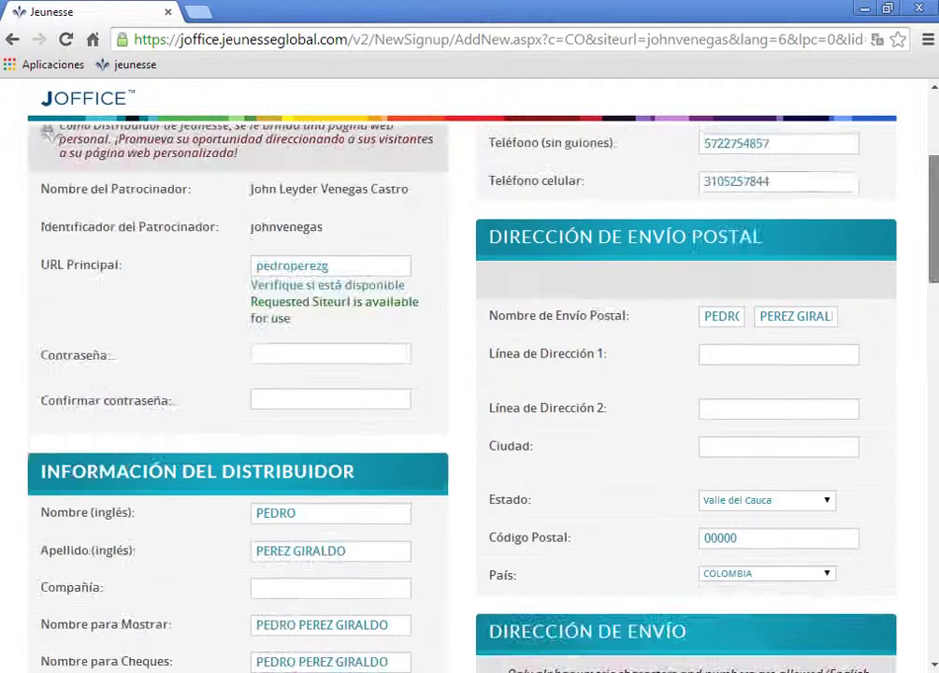
{"action": "scroll", "coordinate": [462, 374], "scroll_direction": "down", "scroll_amount": 5}
{"action": "scroll", "coordinate": [462, 374], "scroll_direction": "down", "scroll_amount": 3}
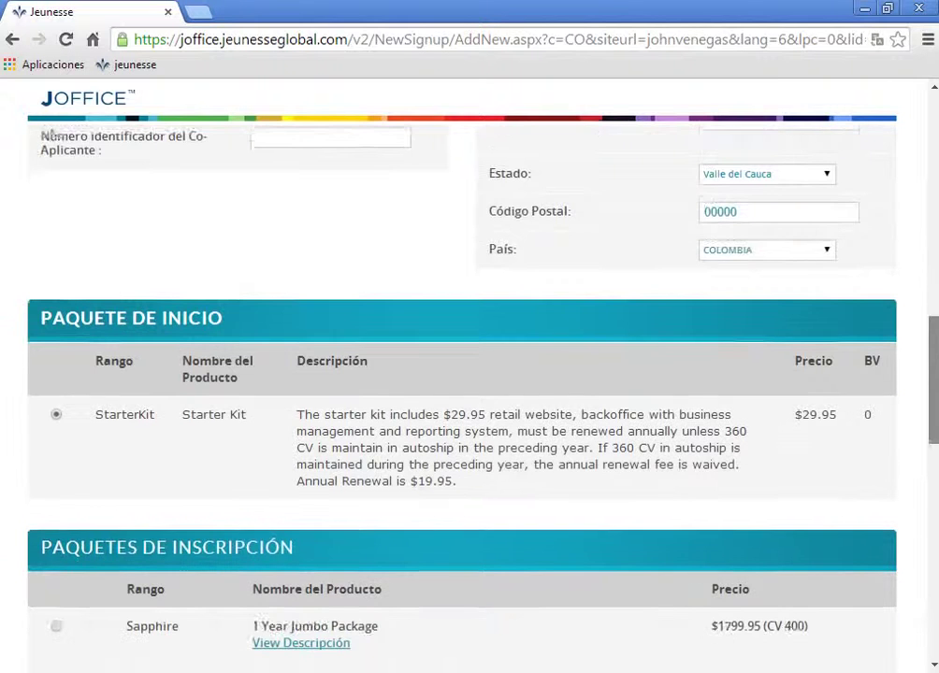
{"action": "scroll", "coordinate": [933, 439], "scroll_direction": "down", "scroll_amount": 2}
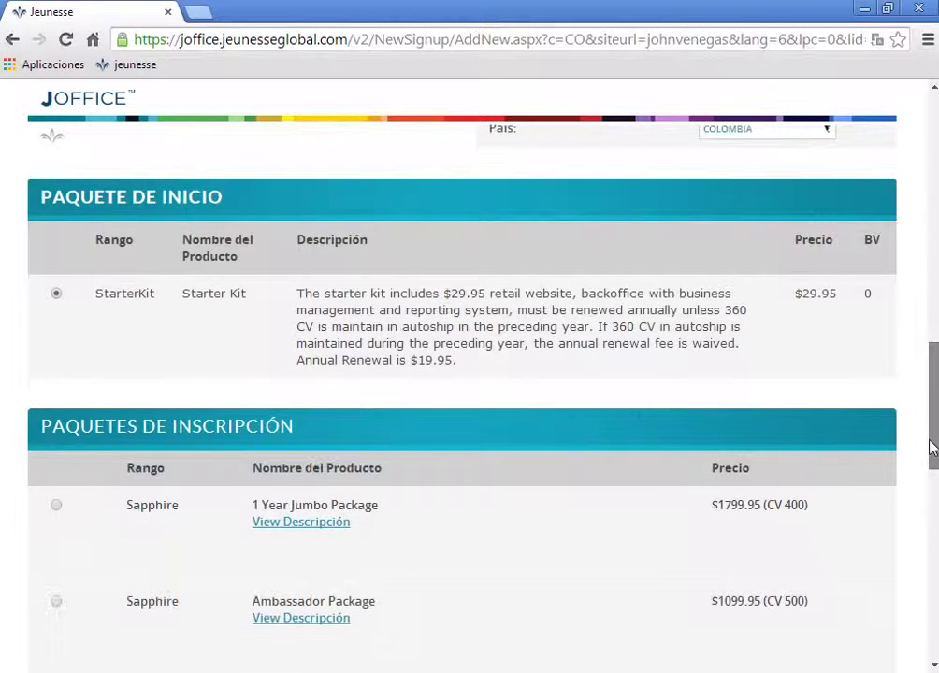
{"action": "scroll", "coordinate": [932, 447], "scroll_direction": "down", "scroll_amount": 1}
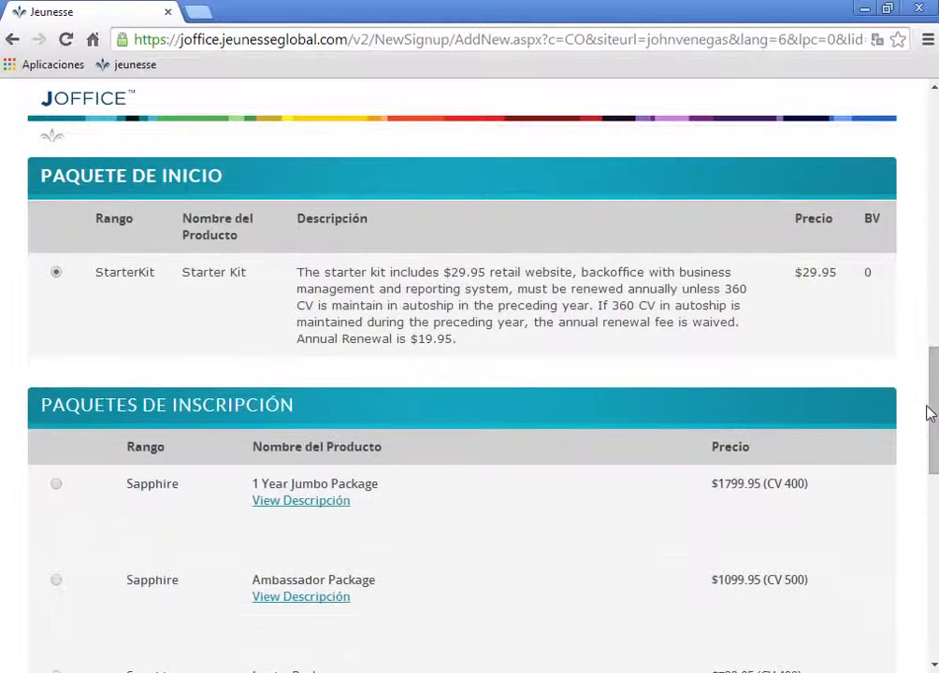
{"action": "scroll", "coordinate": [934, 412], "scroll_direction": "up", "scroll_amount": 7}
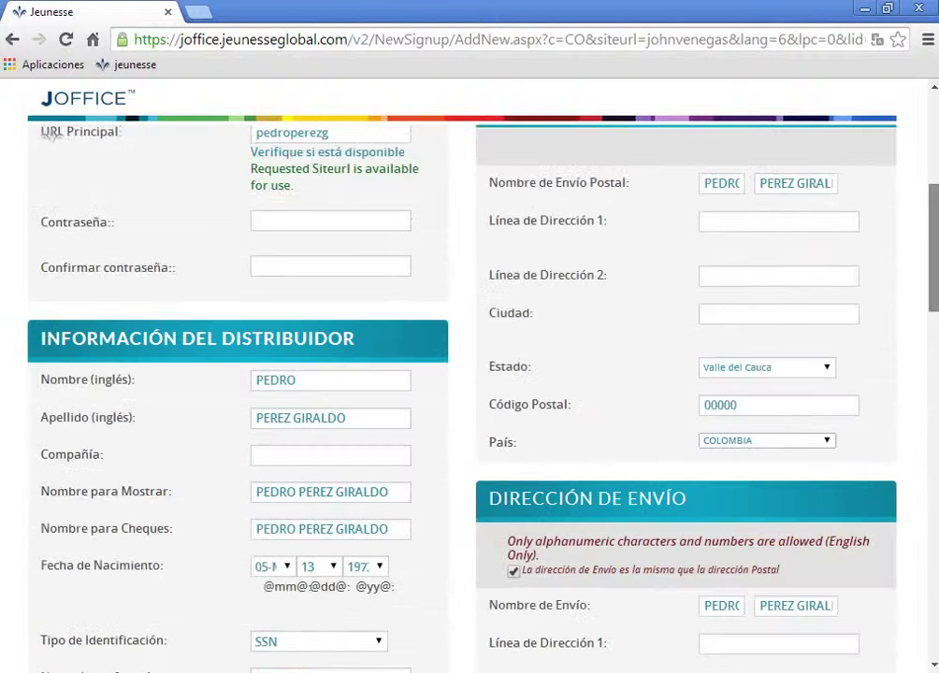
{"action": "scroll", "coordinate": [935, 411], "scroll_direction": "up", "scroll_amount": 1}
{"action": "scroll", "coordinate": [926, 433], "scroll_direction": "down", "scroll_amount": 9}
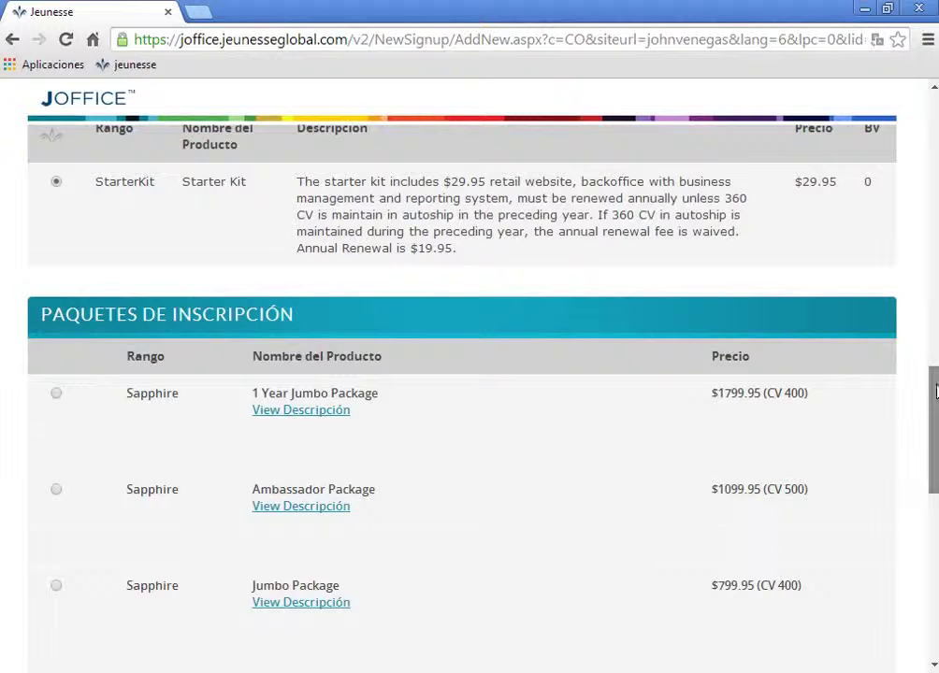
{"action": "left_click_drag", "start_coordinate": [935, 391], "coordinate": [936, 441]}
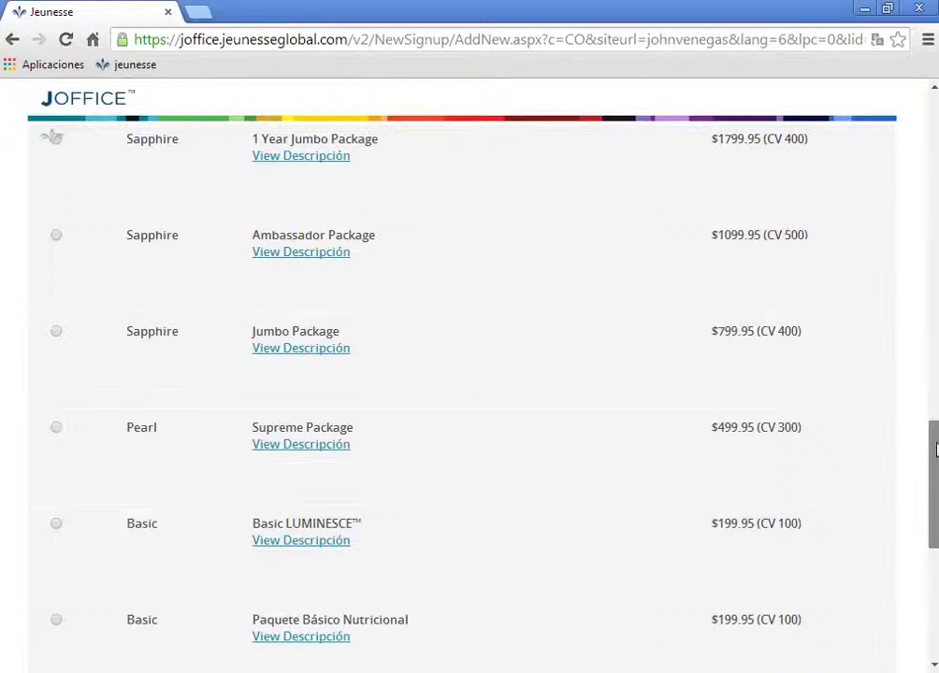
{"action": "scroll", "coordinate": [735, 374], "scroll_direction": "down", "scroll_amount": 3}
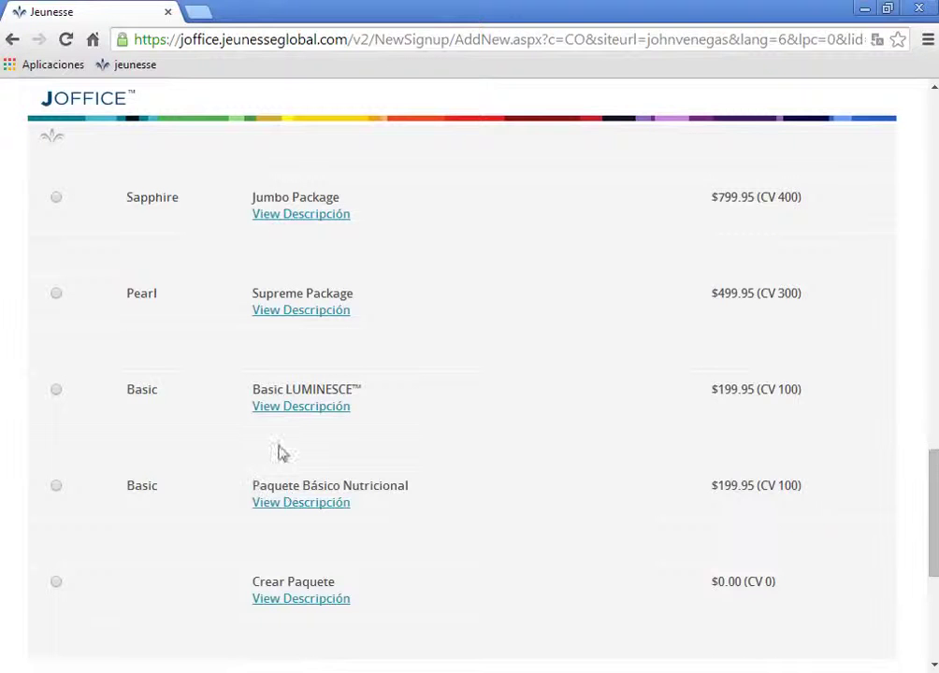
Review the description of the Basic LUMINESCE package
{"action": "left_click", "coordinate": [290, 409]}
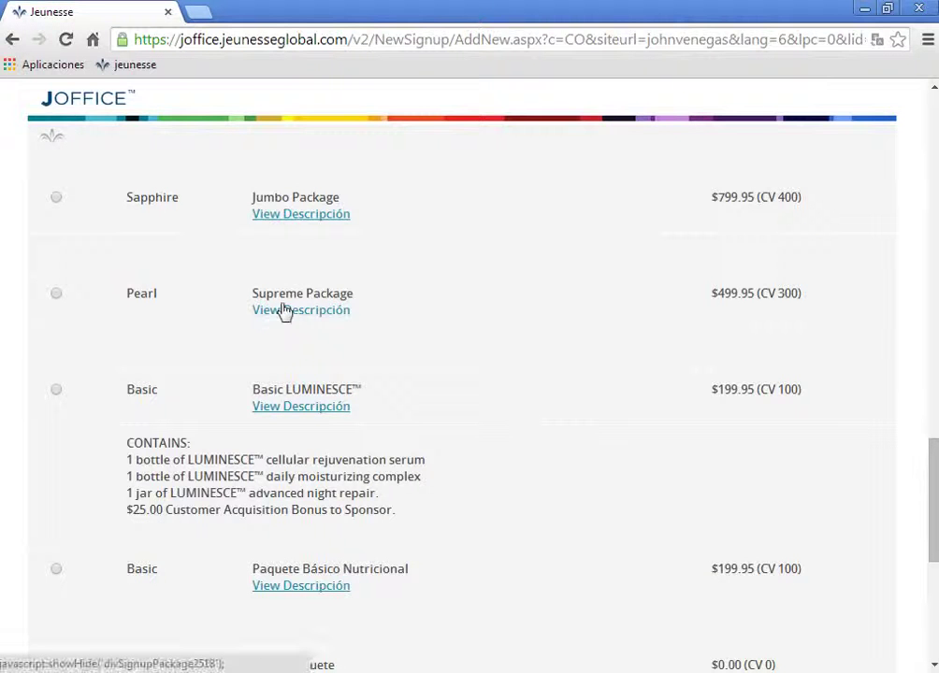
{"action": "left_click", "coordinate": [933, 88]}
{"action": "left_click", "coordinate": [934, 88]}
{"action": "left_click", "coordinate": [934, 88]}
{"action": "left_click", "coordinate": [933, 88]}
Review the Ambassador Package contents and select the Sapphire Ambassador Package ($1099.95, CV 500)
{"action": "left_click", "coordinate": [282, 269]}
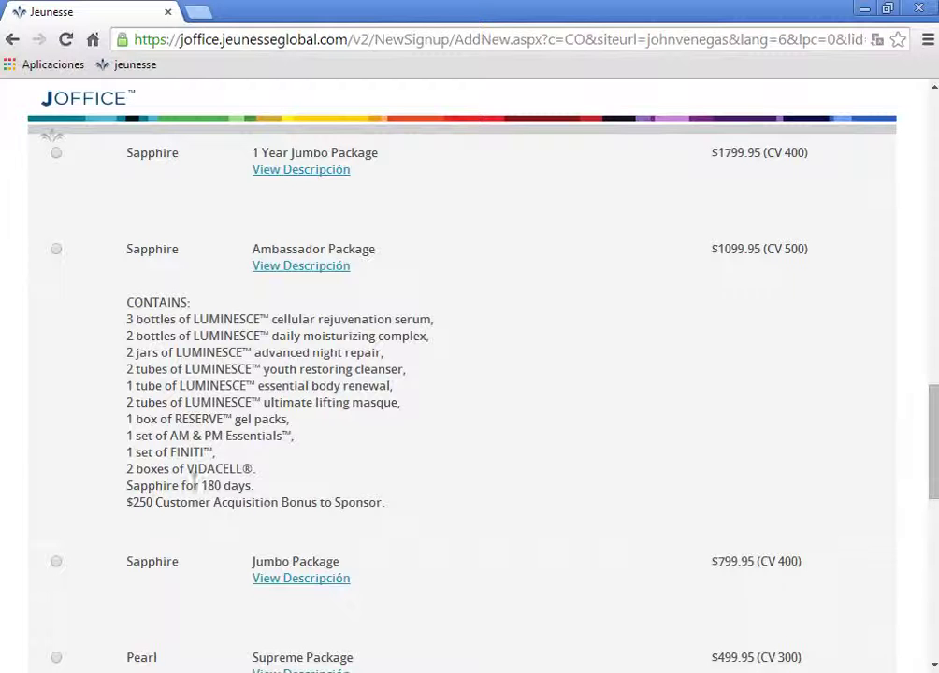
{"action": "mouse_move", "coordinate": [931, 416]}
{"action": "left_mouse_down"}
{"action": "mouse_move", "coordinate": [933, 463]}
{"action": "mouse_move", "coordinate": [933, 419]}
{"action": "left_mouse_up"}
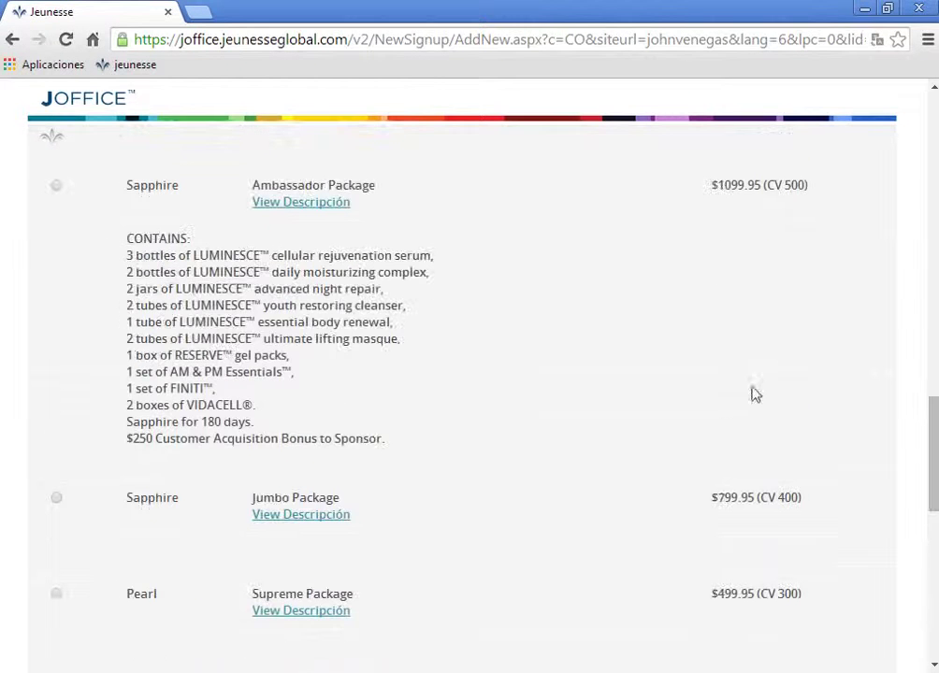
{"action": "left_click", "coordinate": [56, 185]}
{"action": "scroll", "coordinate": [732, 273], "scroll_direction": "down", "scroll_amount": 5}
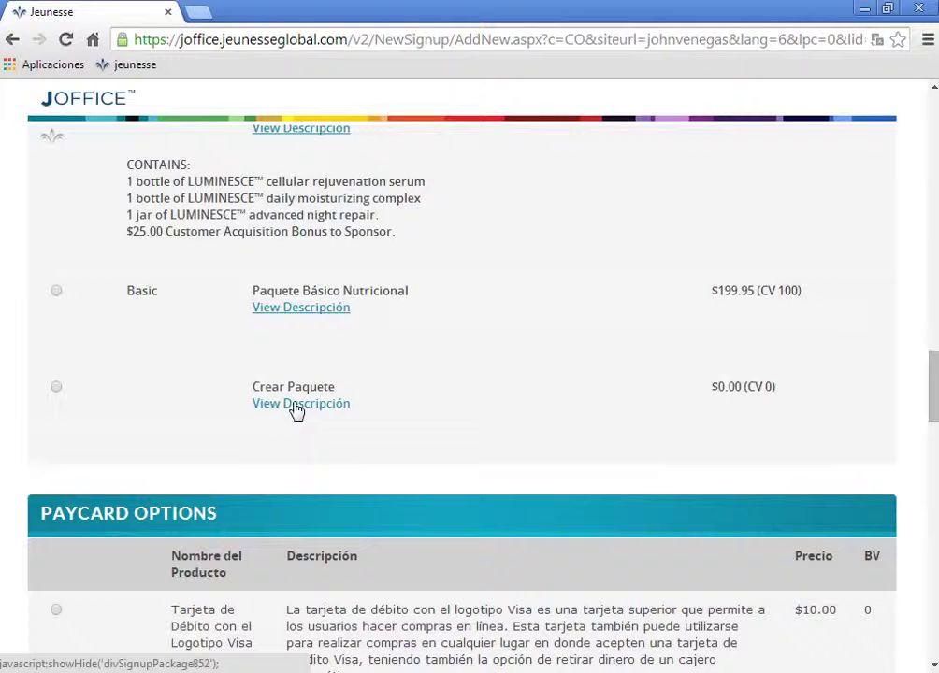
Show the Crear Paquete description, then review the Paycard and Opción de Autoenvío options below
{"action": "left_click", "coordinate": [295, 406]}
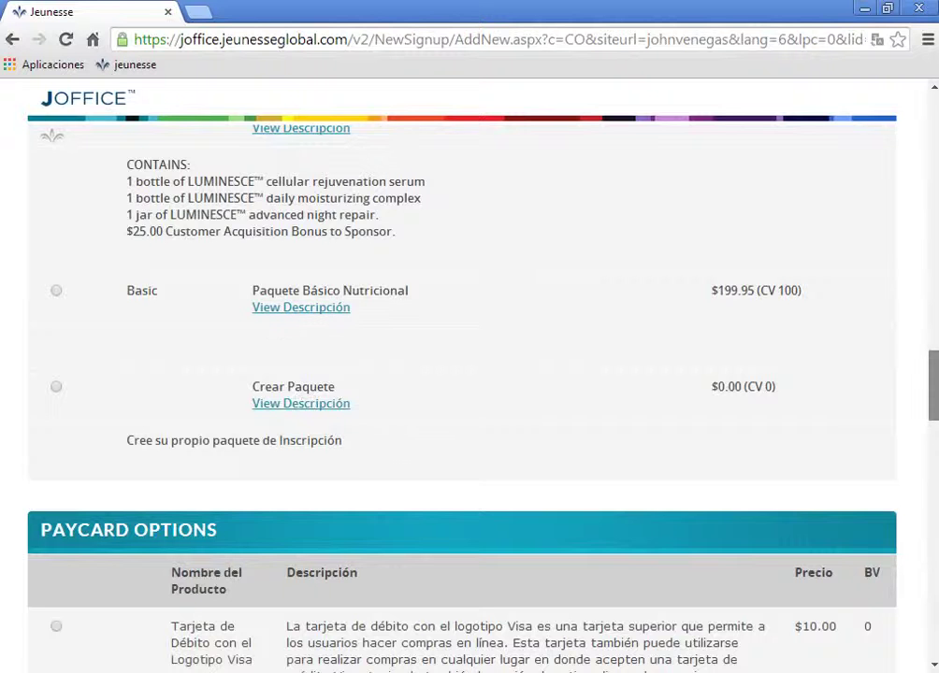
{"action": "scroll", "coordinate": [462, 374], "scroll_direction": "down", "scroll_amount": 3}
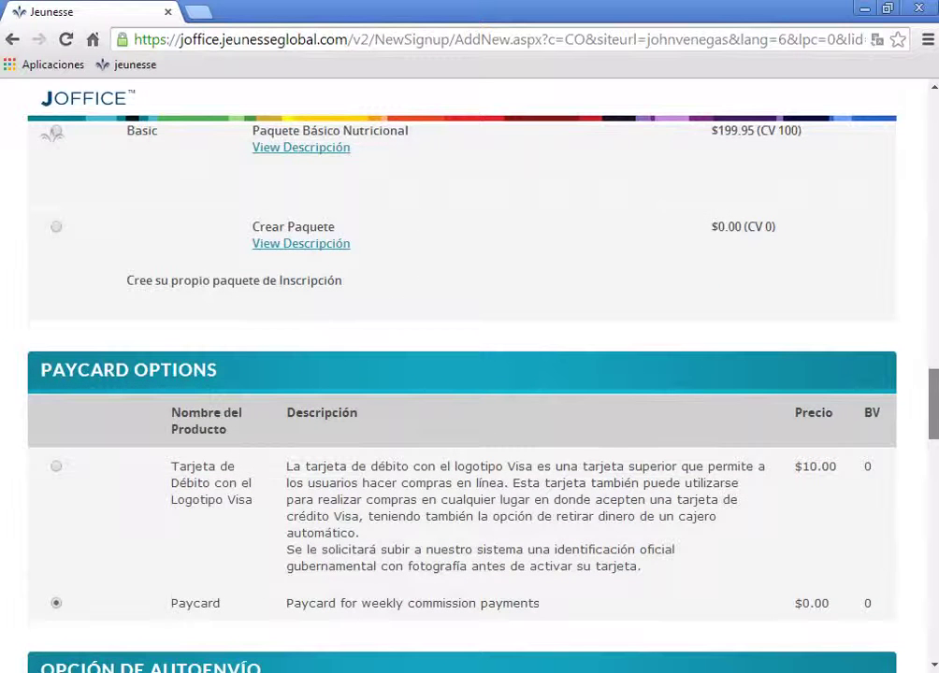
{"action": "scroll", "coordinate": [462, 374], "scroll_direction": "down", "scroll_amount": 2}
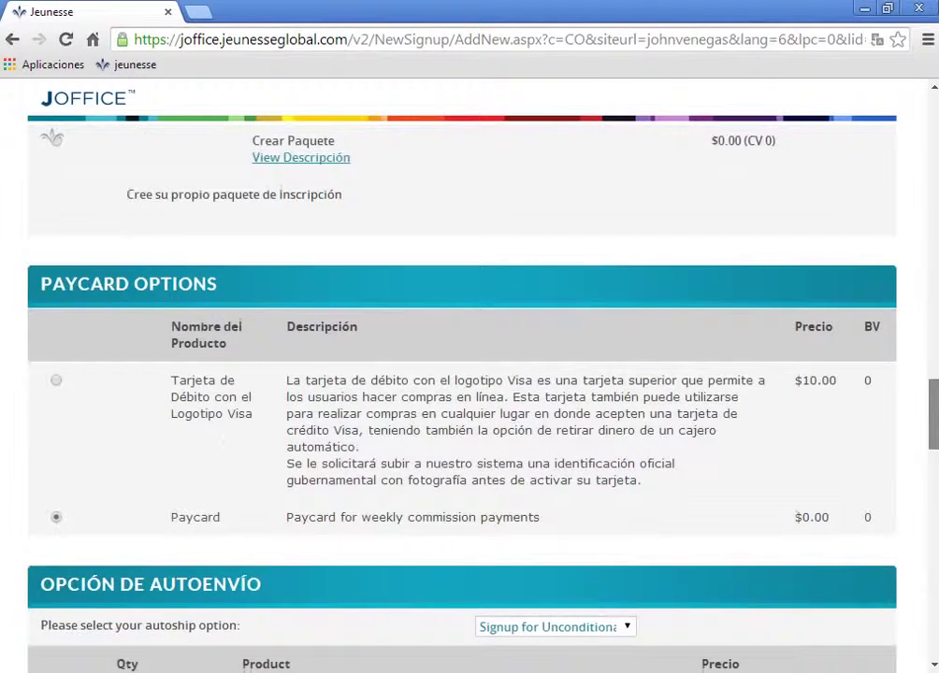
{"action": "scroll", "coordinate": [446, 389], "scroll_direction": "down", "scroll_amount": 4}
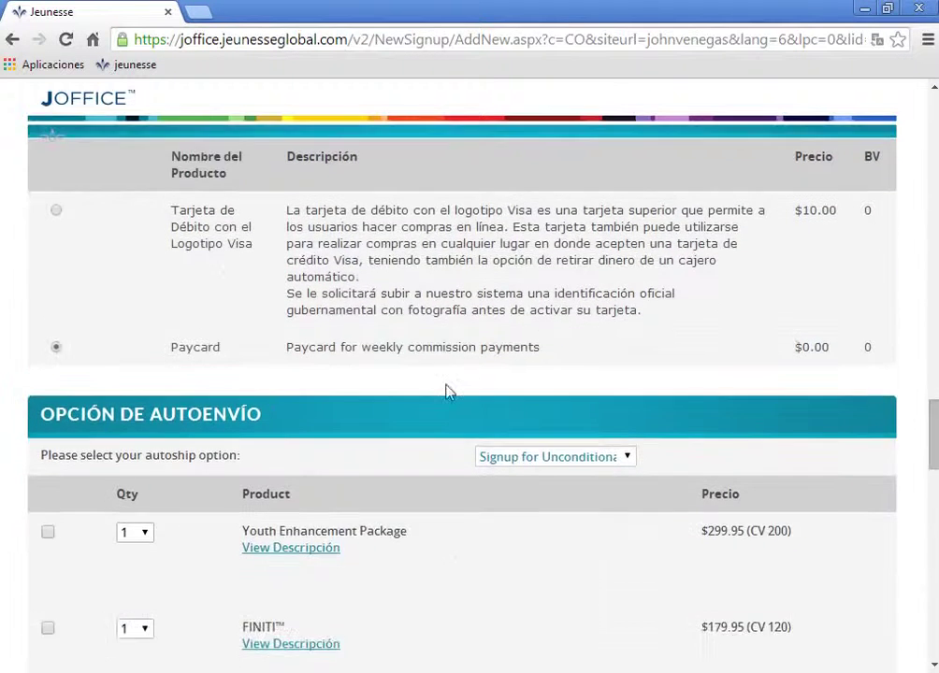
{"action": "scroll", "coordinate": [462, 374], "scroll_direction": "down", "scroll_amount": 6}
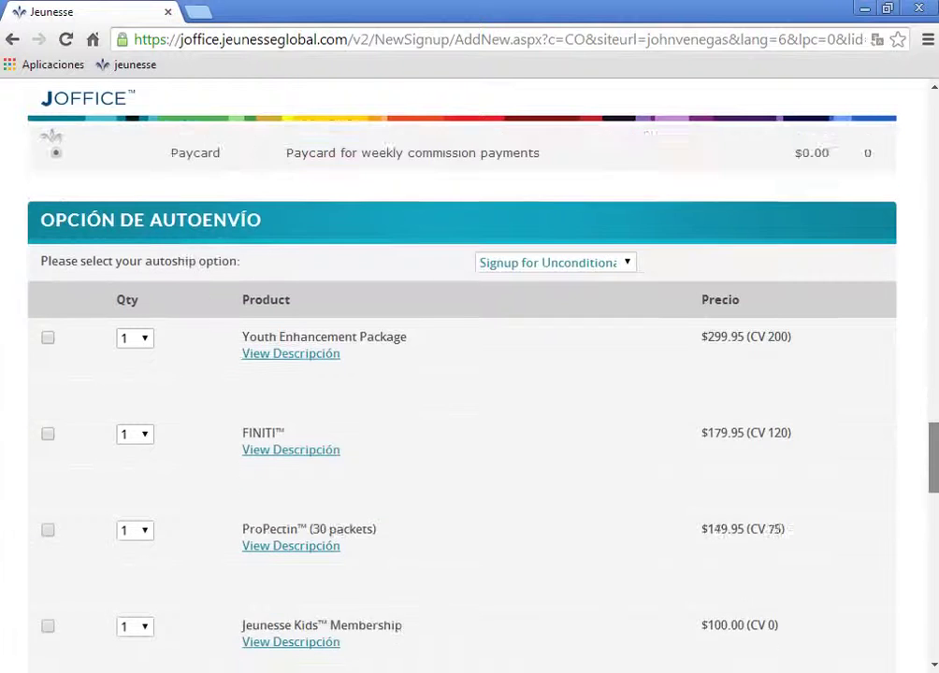